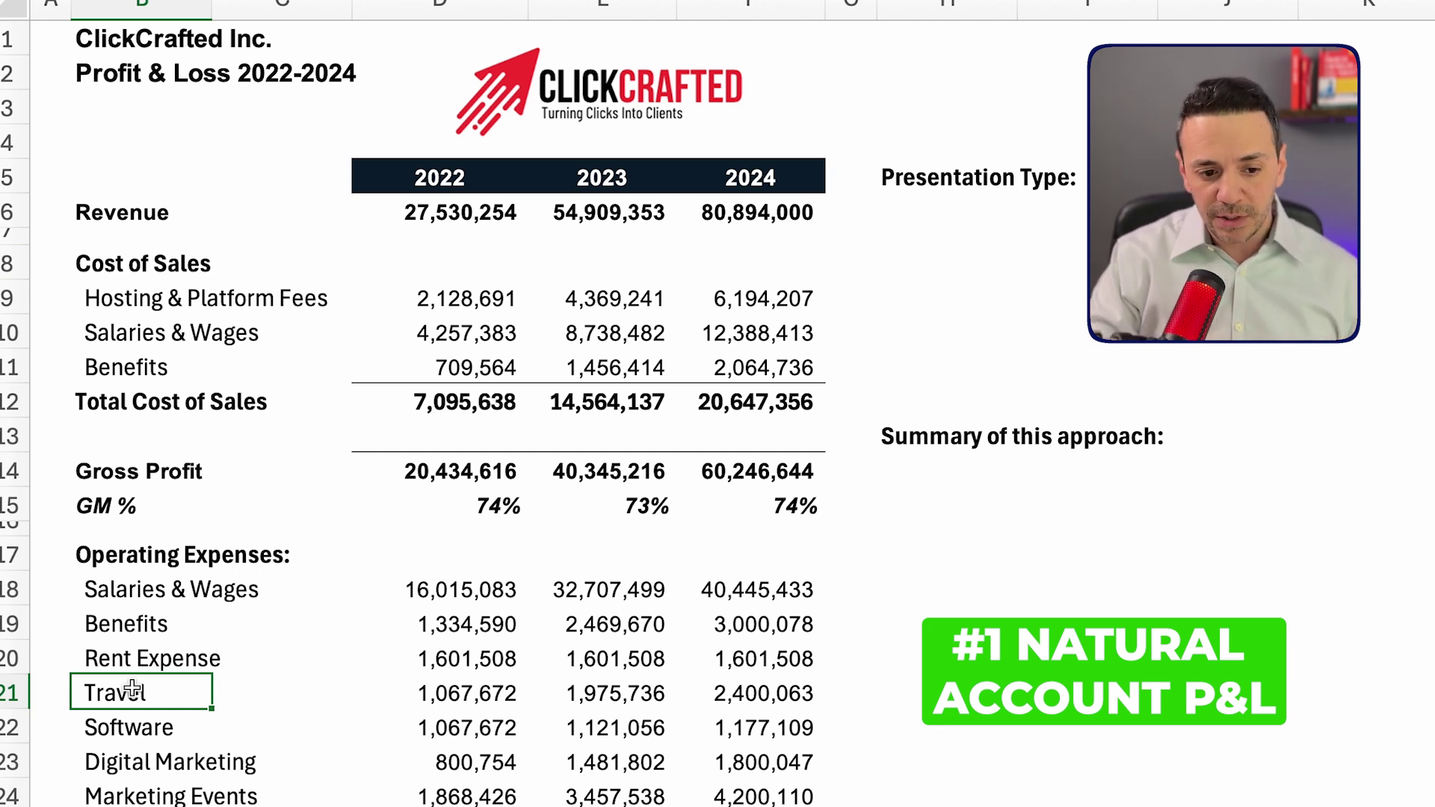
Examine the Cost of Sales section of the natural account P&L, including Hosting & Platform Fees and Salaries & Wages.
click(6, 274)
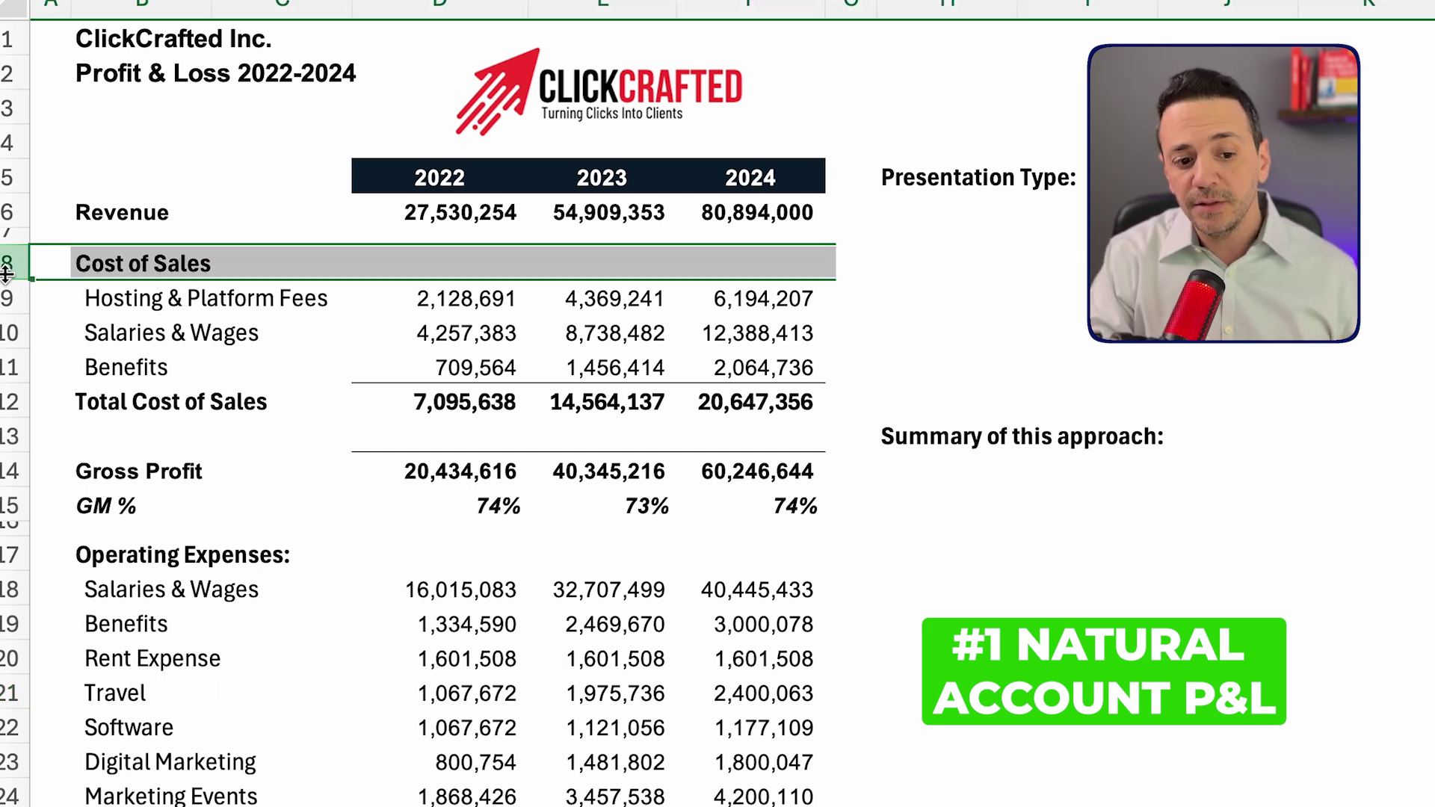
click(6, 300)
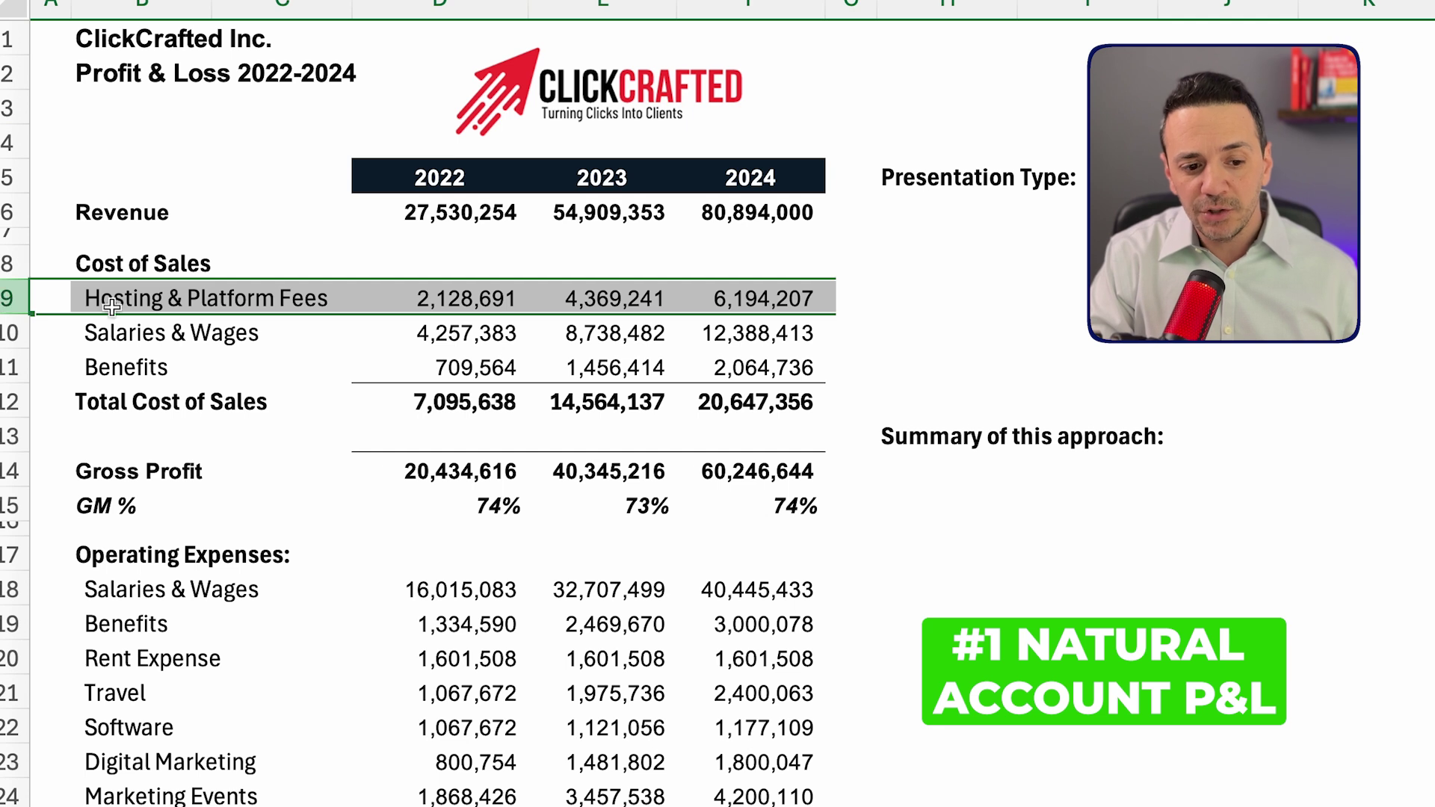
click(112, 303)
click(129, 336)
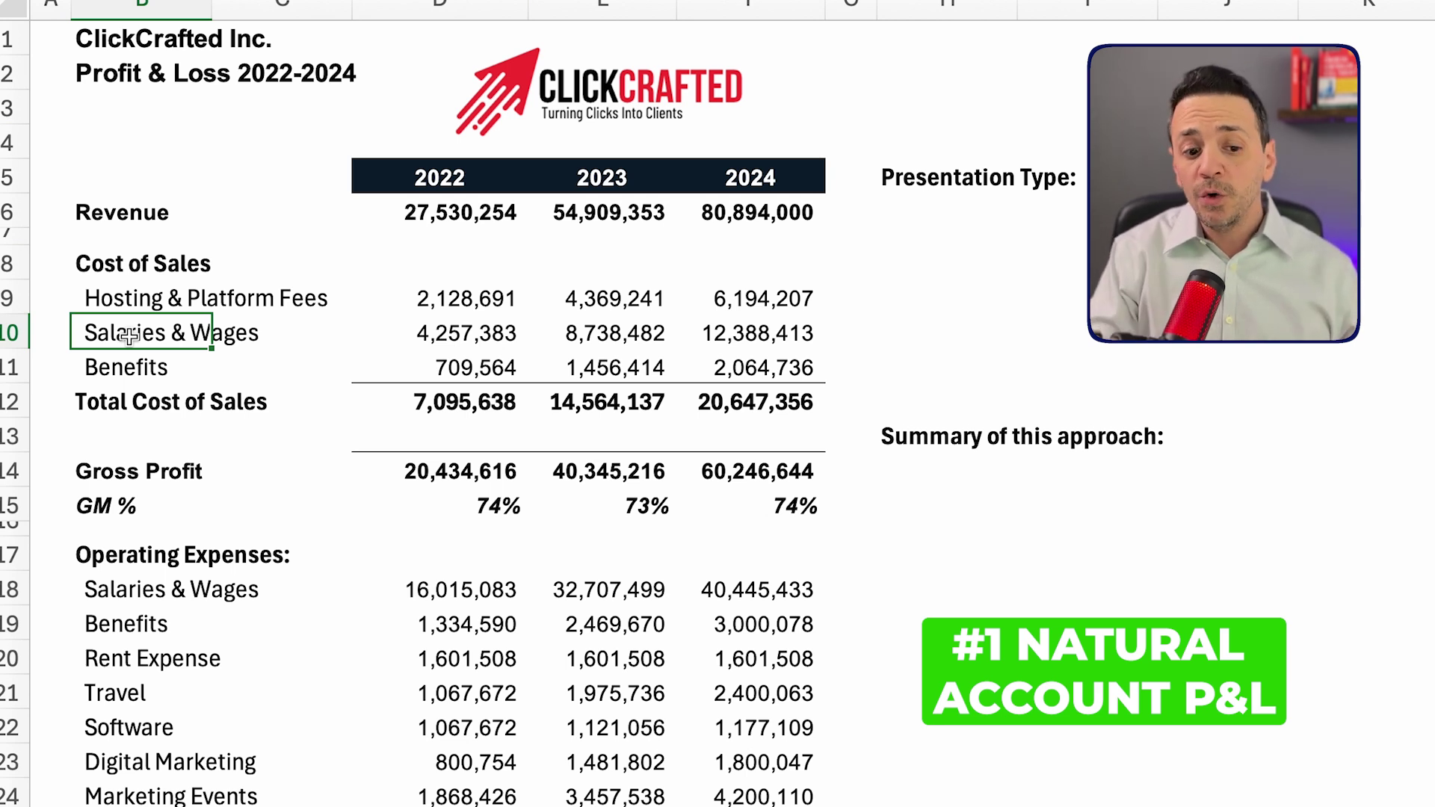
click(142, 440)
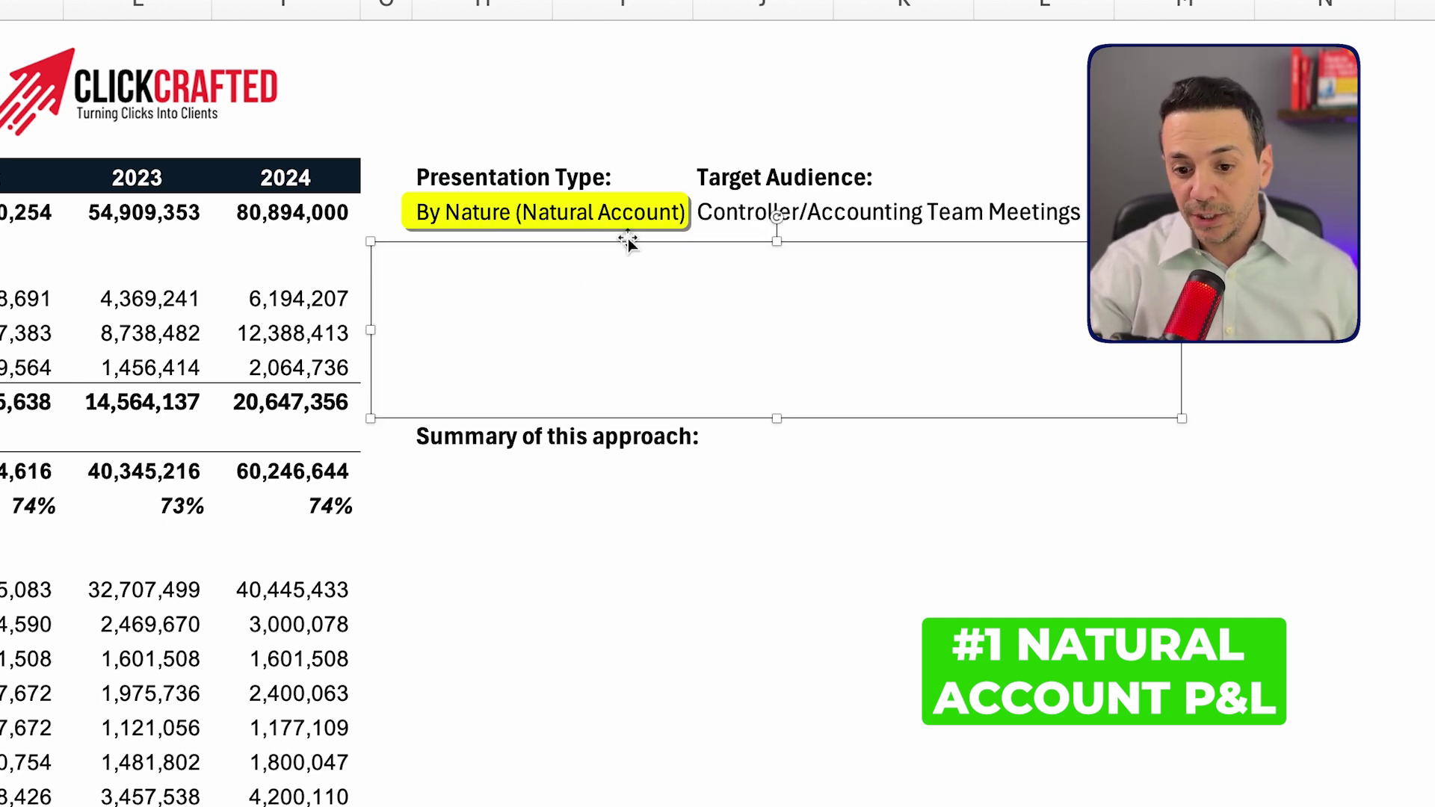
Move the blank cover box down to uncover the natural account P&L's summary notes.
click(1304, 413)
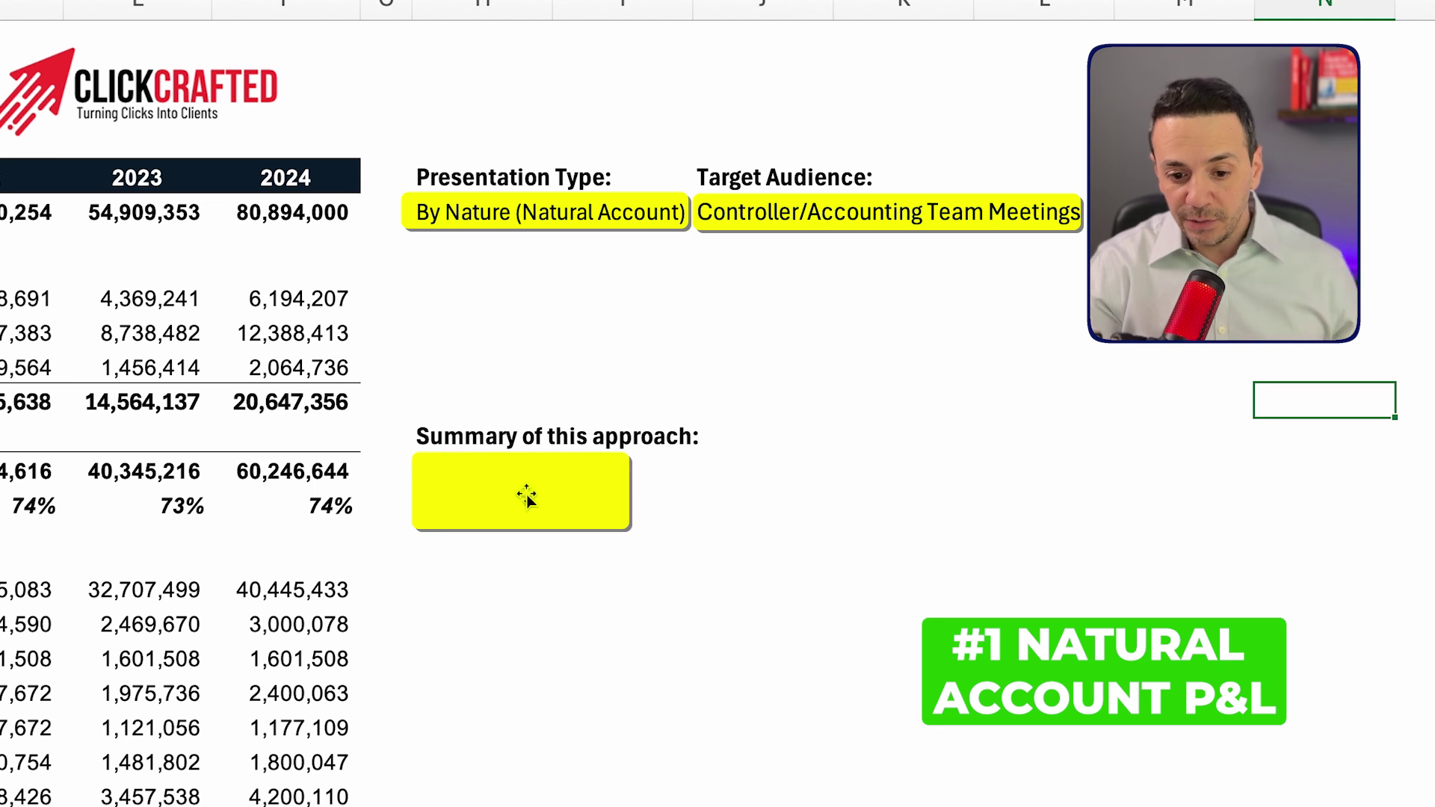
drag(526, 495, 525, 587)
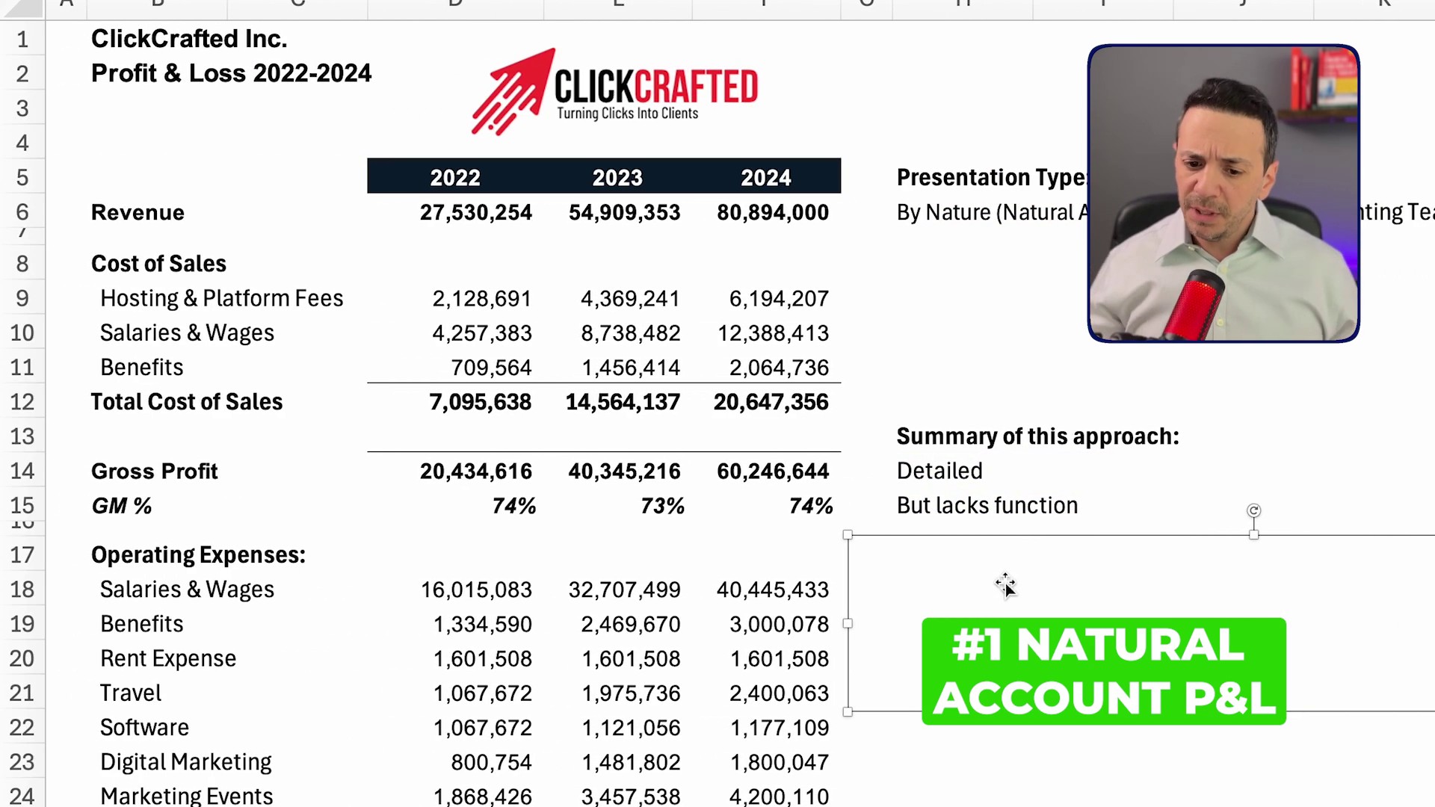
Examine the Operating Expenses lines of the natural account P&L, such as Salaries & Wages and Rent Expense.
click(128, 577)
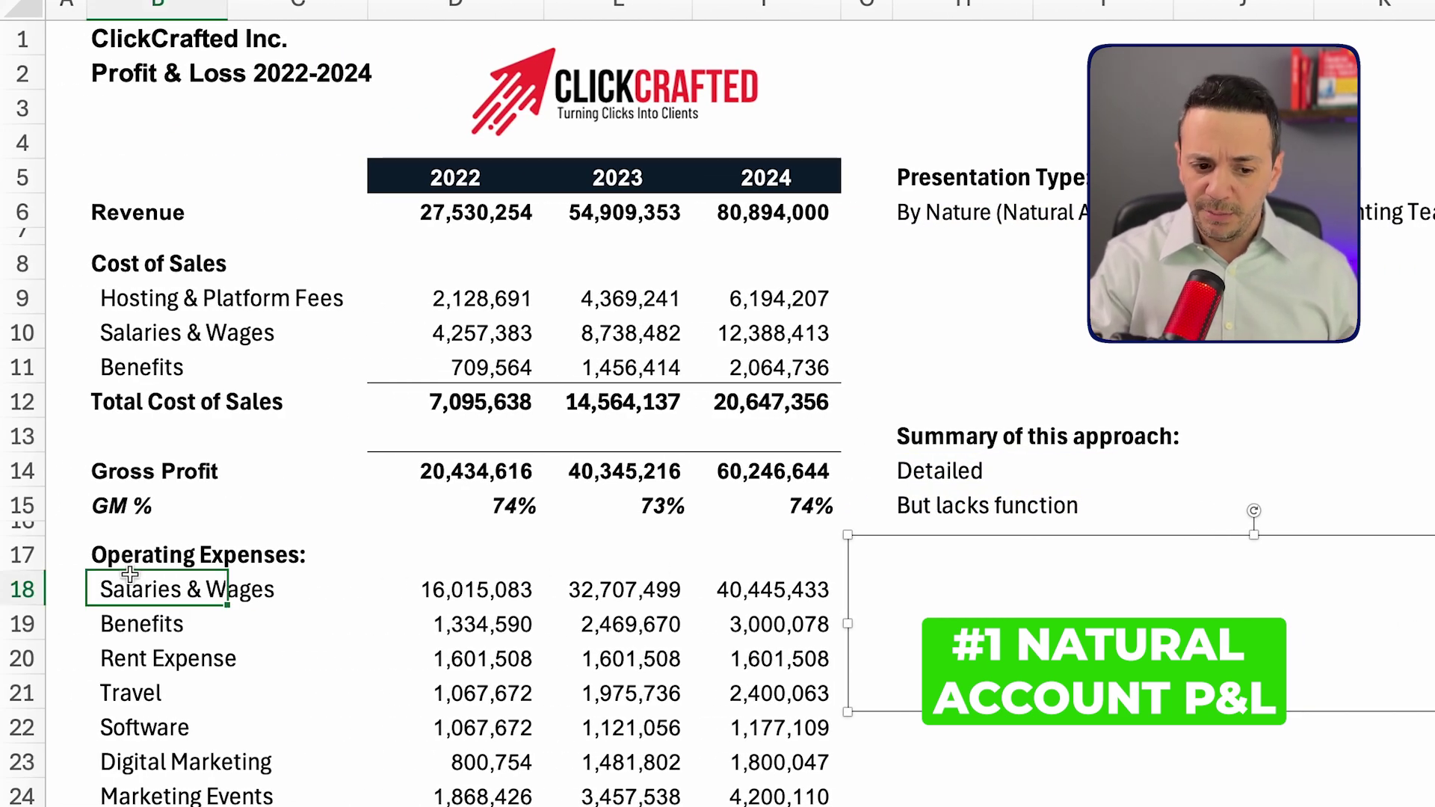
click(187, 647)
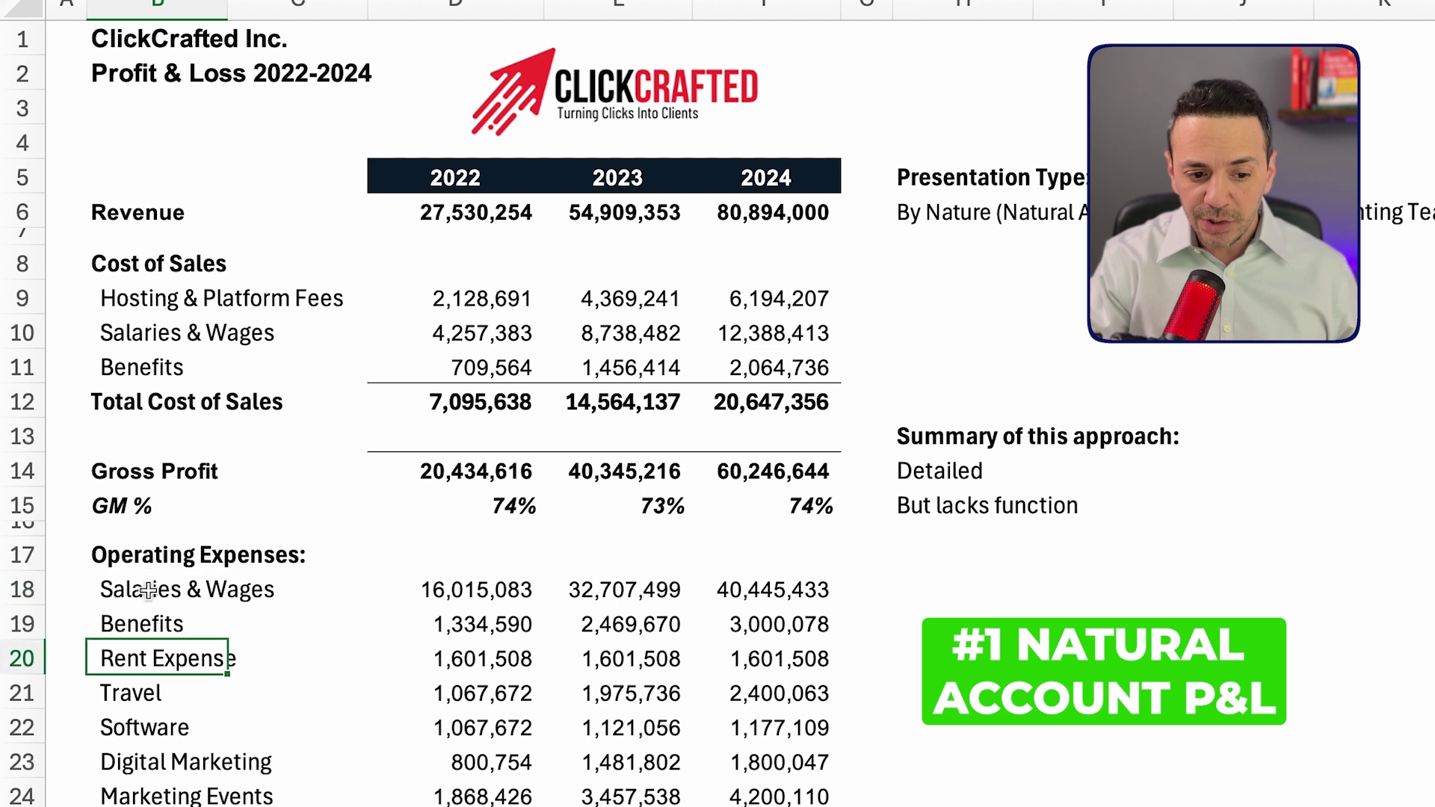
click(807, 588)
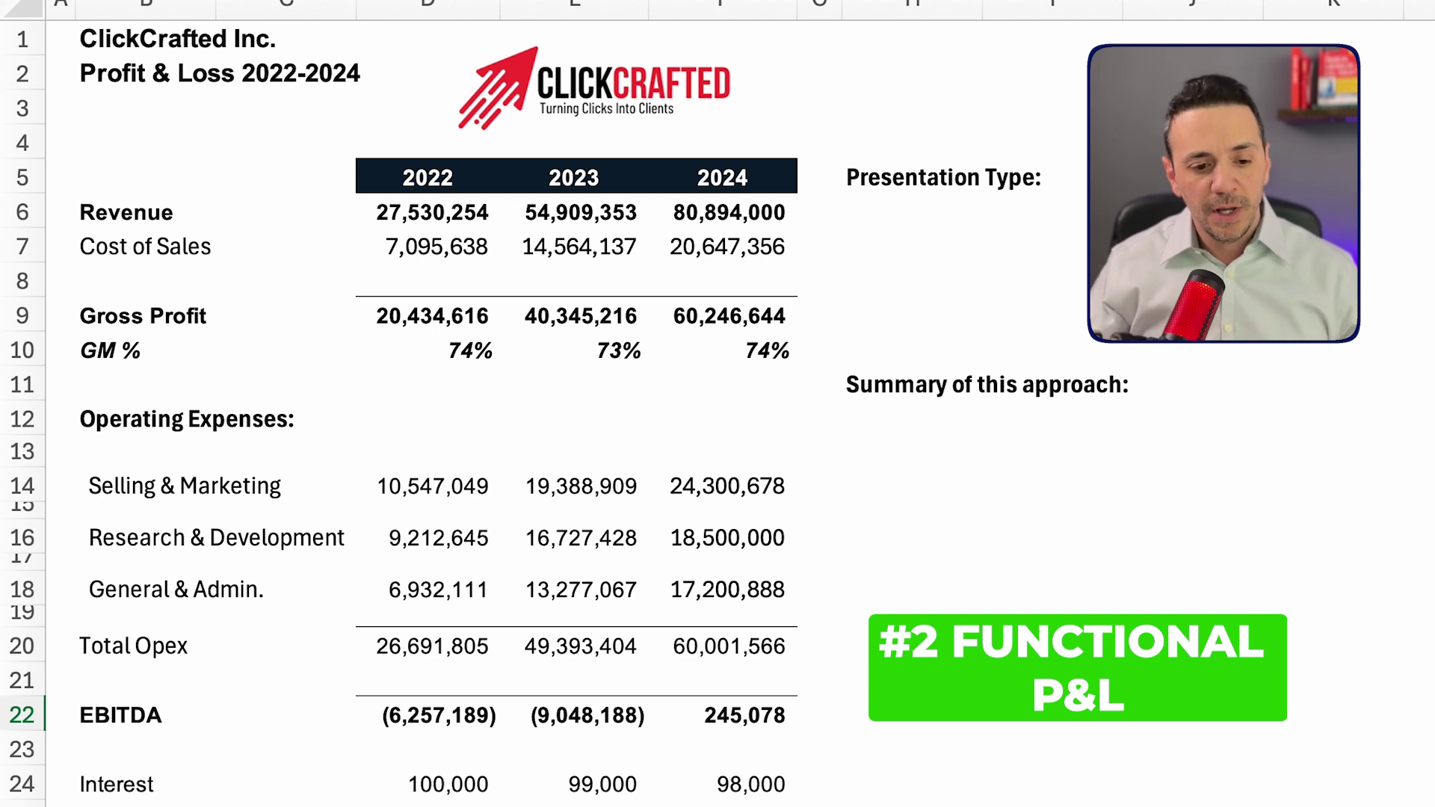
Examine the functional P&L's Cost of Sales, Selling & Marketing, General & Admin. and Total Opex lines.
click(21, 247)
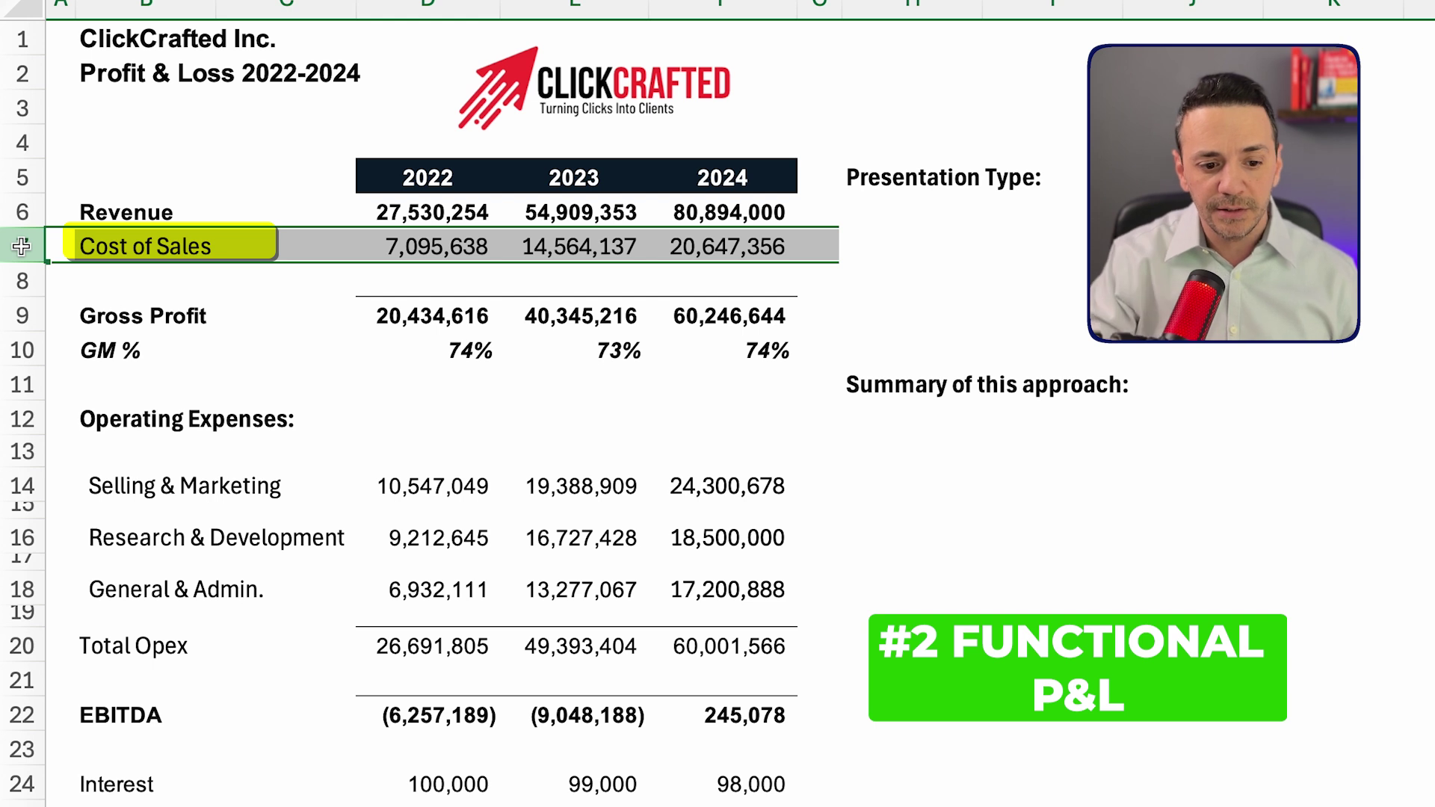
click(22, 486)
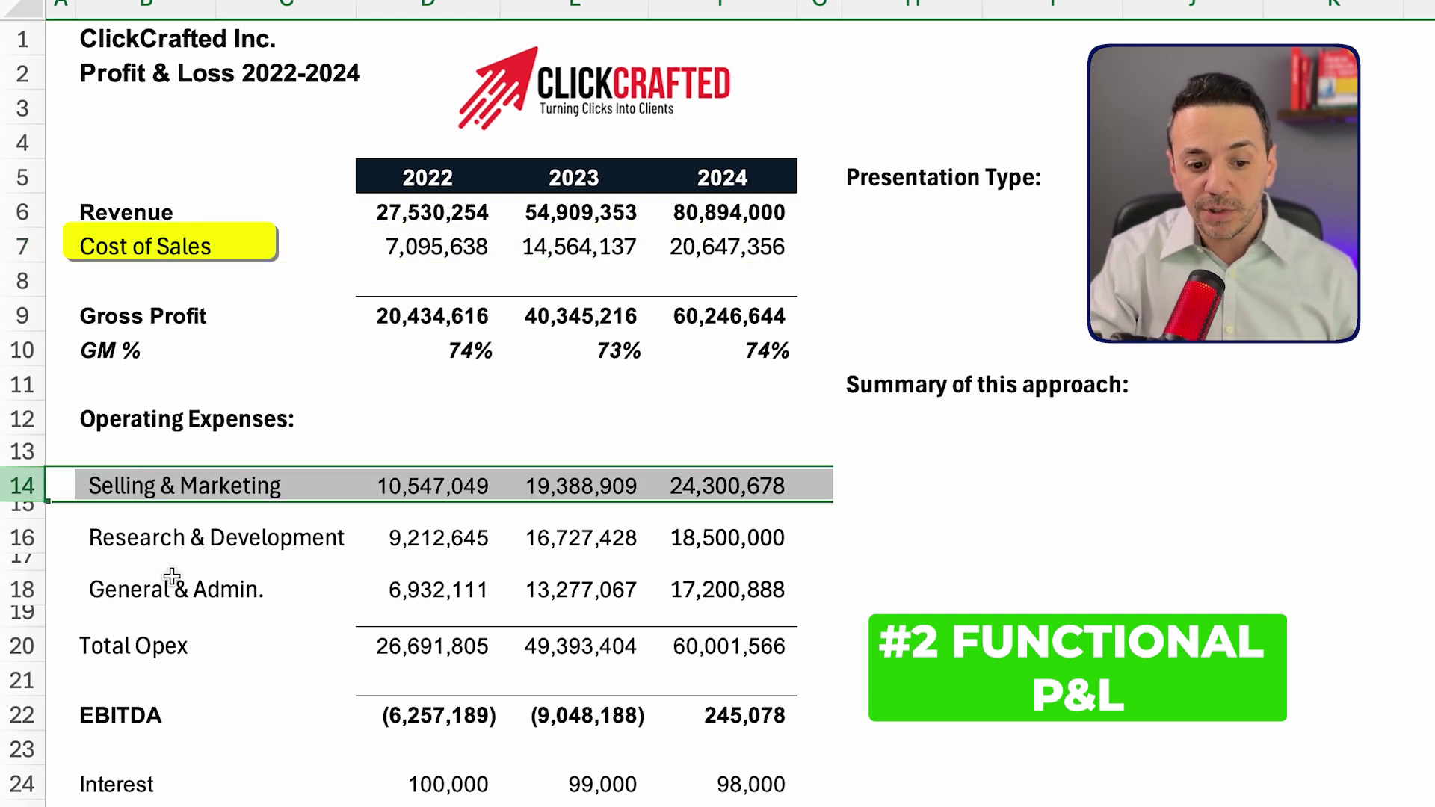
click(176, 680)
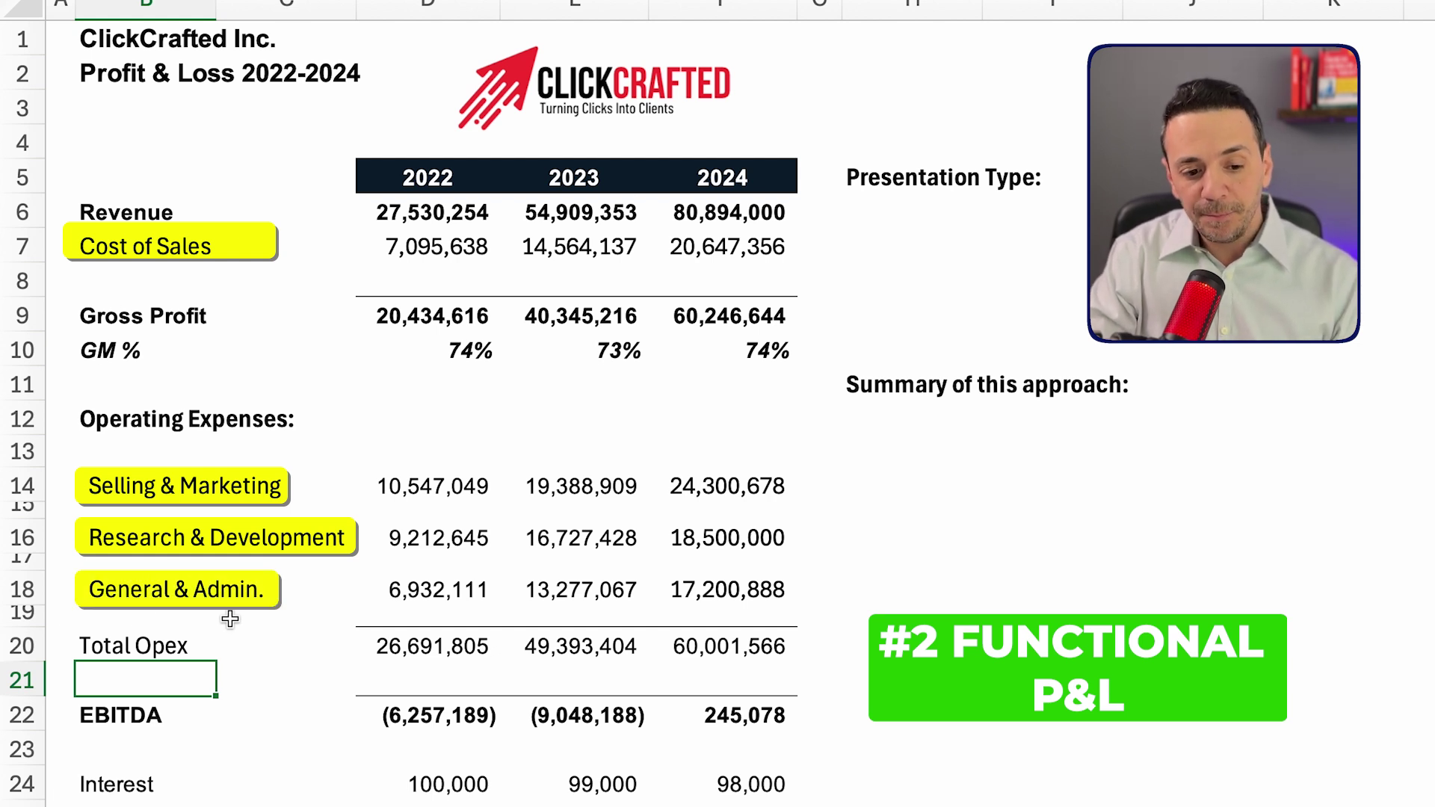
click(193, 595)
click(238, 648)
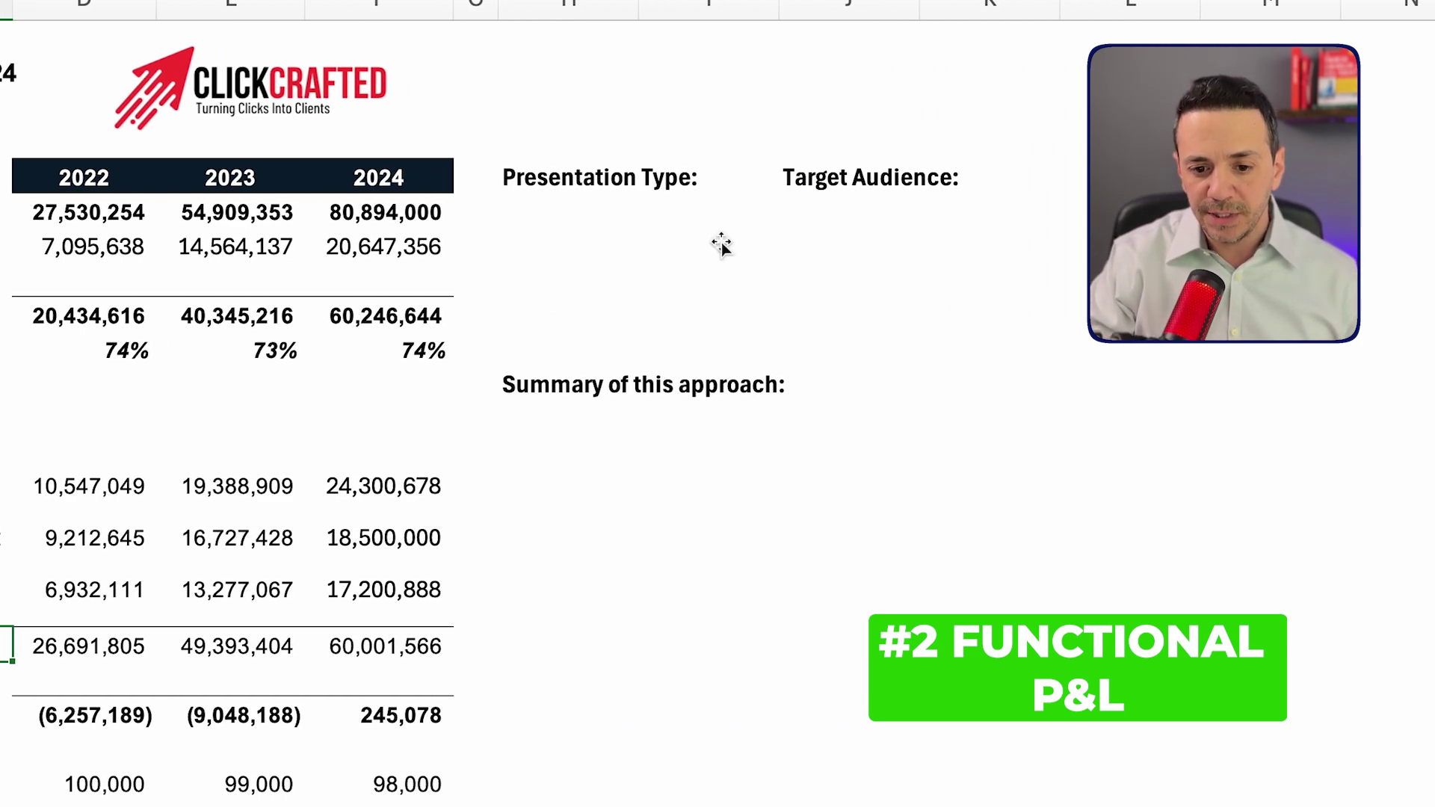
Move the blank cover boxes down to uncover the functional P&L's presentation type, target audience and summary notes.
drag(720, 245, 721, 288)
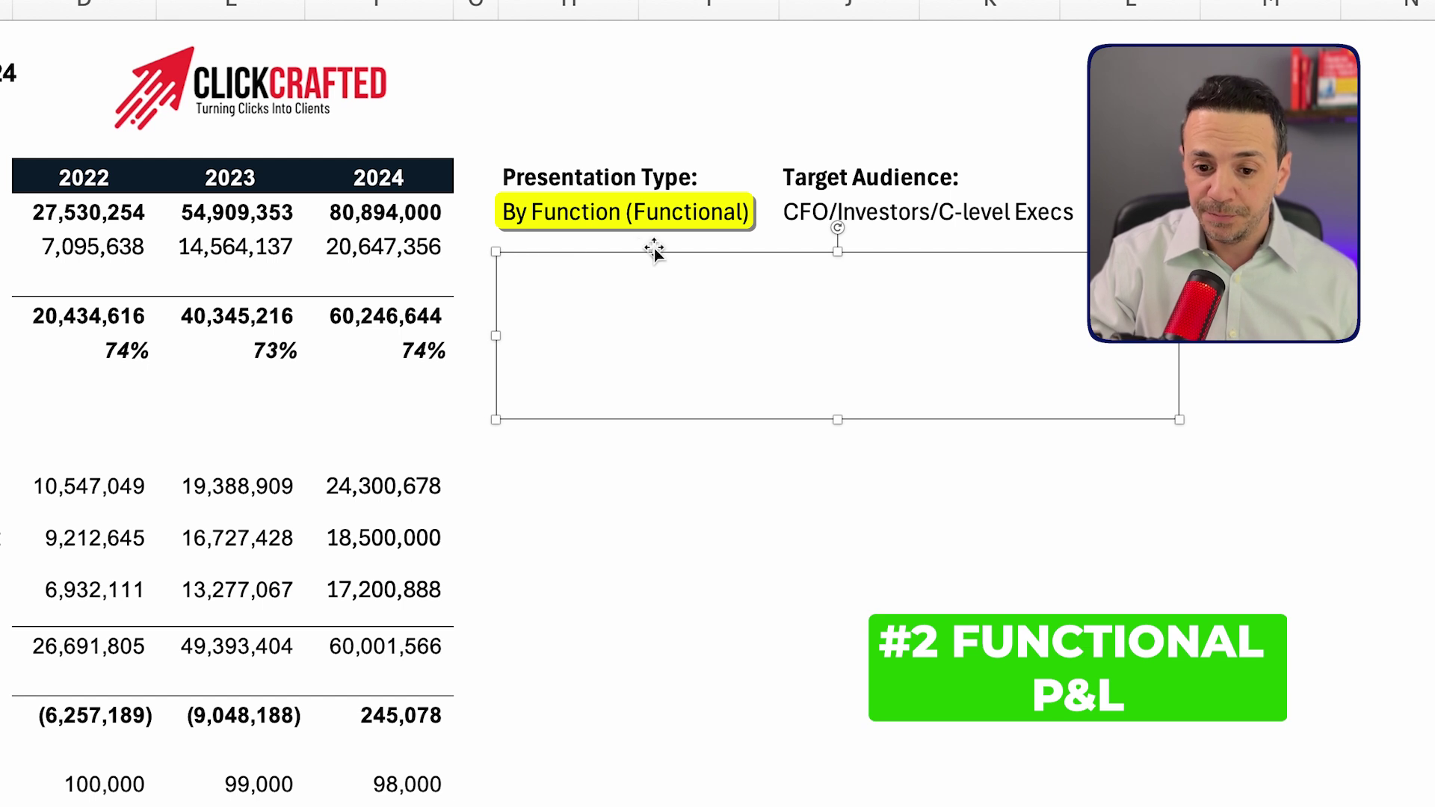
click(1204, 346)
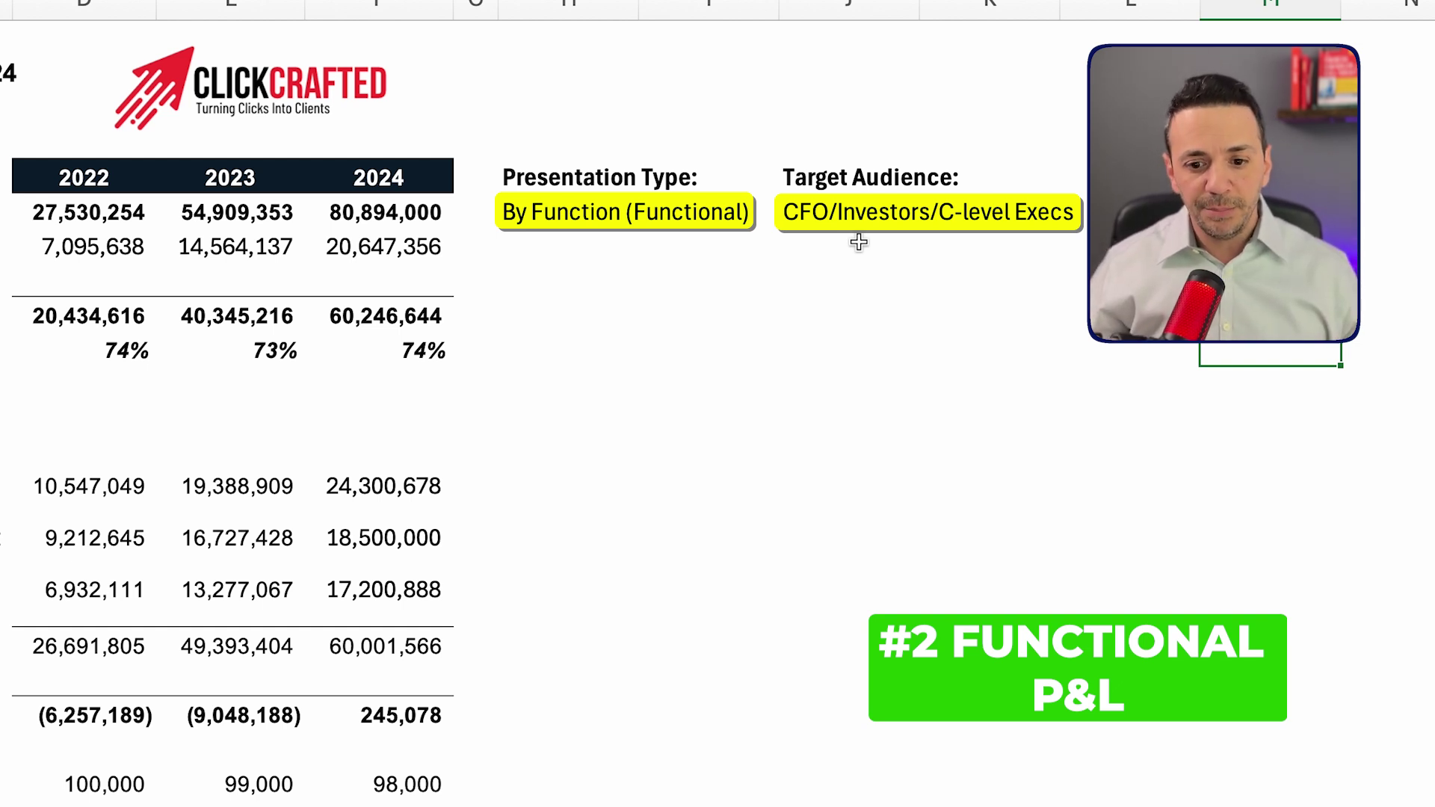
drag(859, 242, 977, 167)
drag(760, 404, 711, 606)
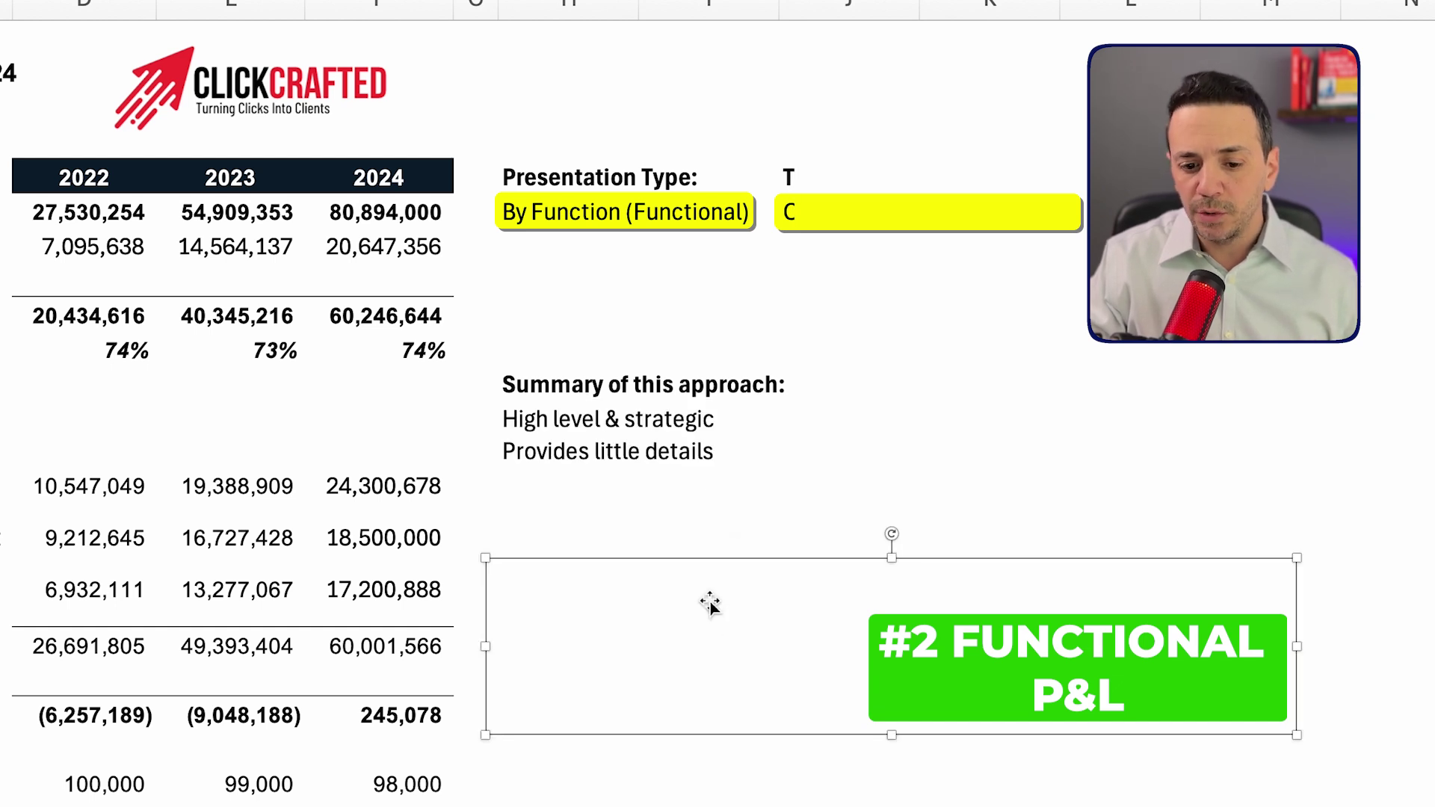
click(649, 488)
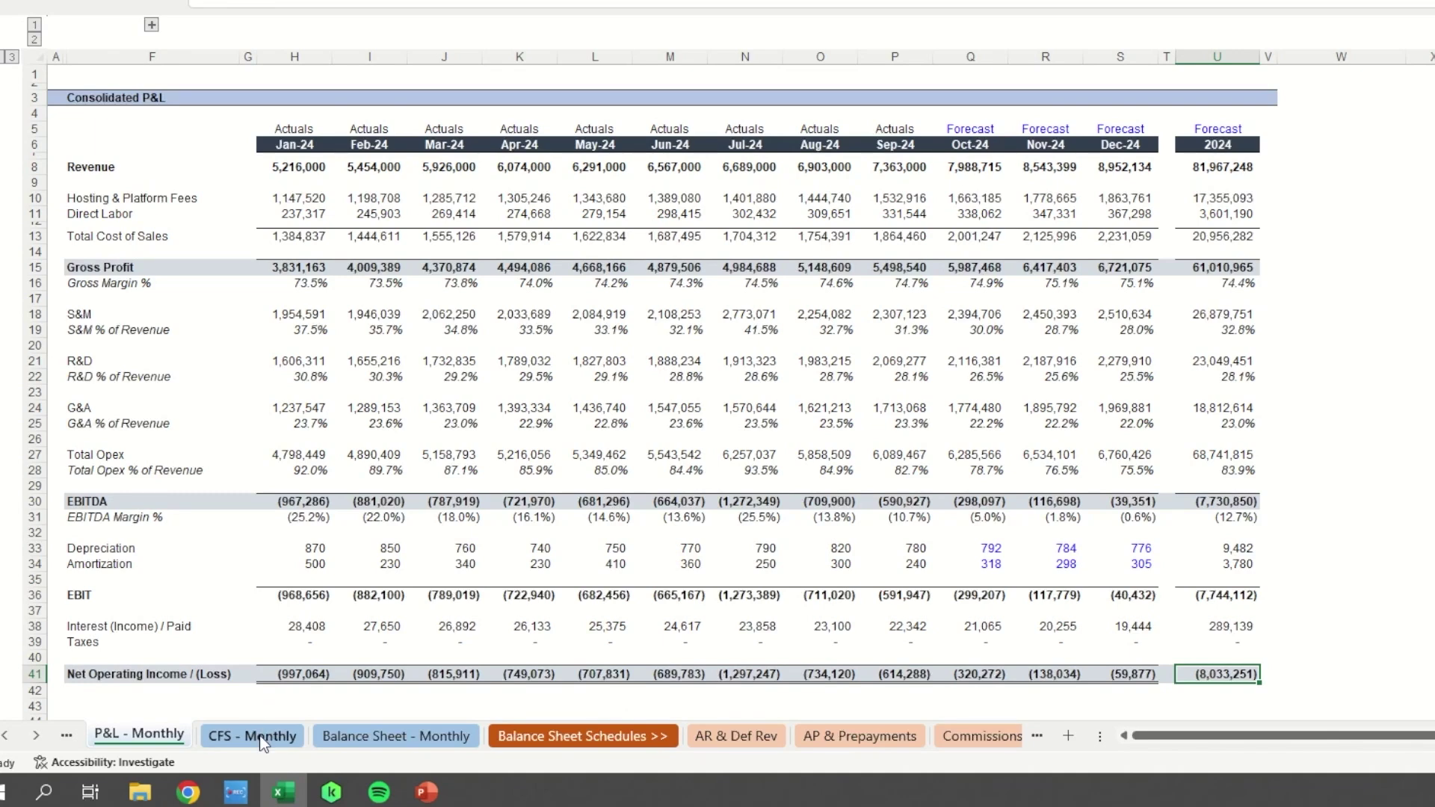
Open the CFS - Monthly sheet of the consolidated financials workbook.
click(263, 738)
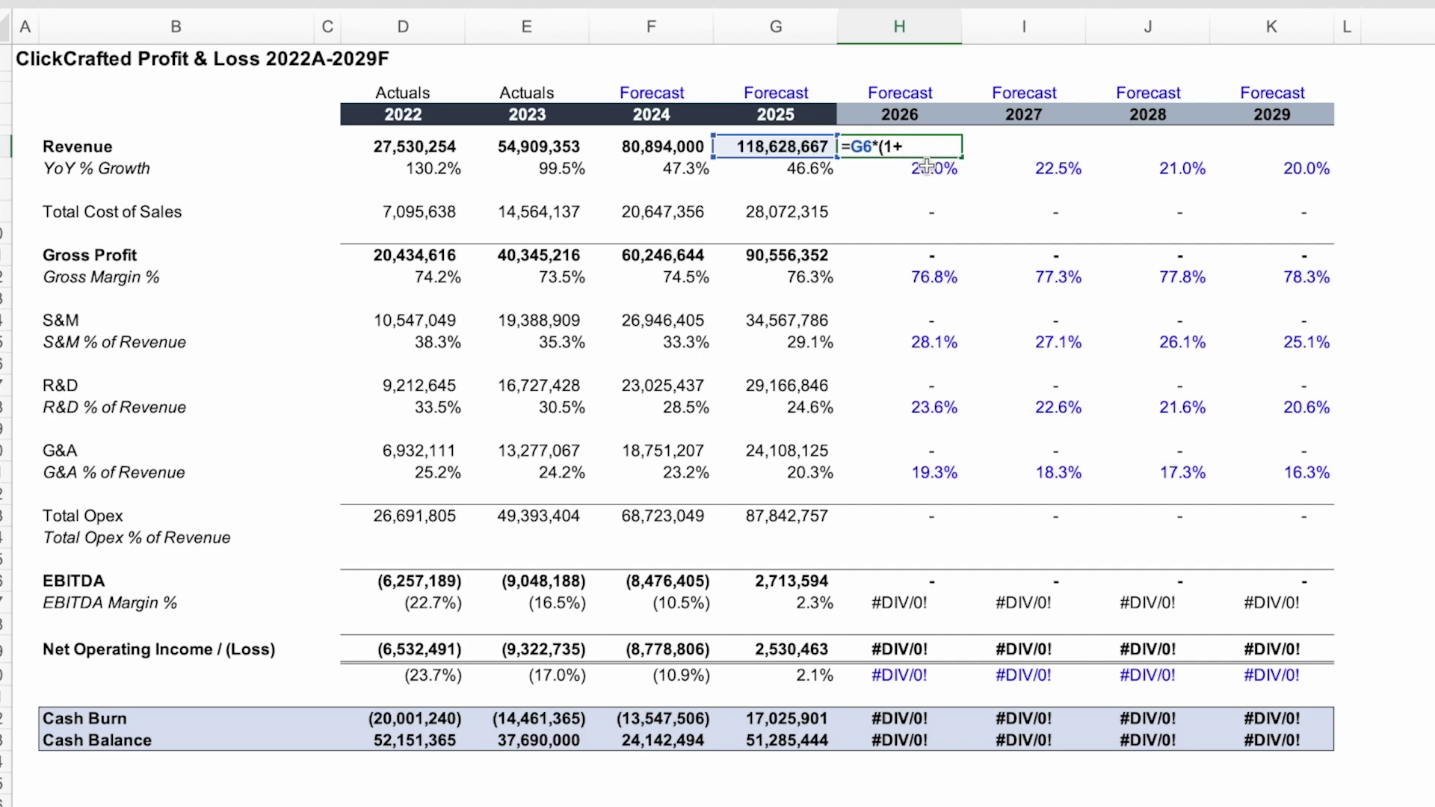
Complete the 2026 revenue formula, growing 2025 revenue by the 2026 YoY growth rate.
key(Return)
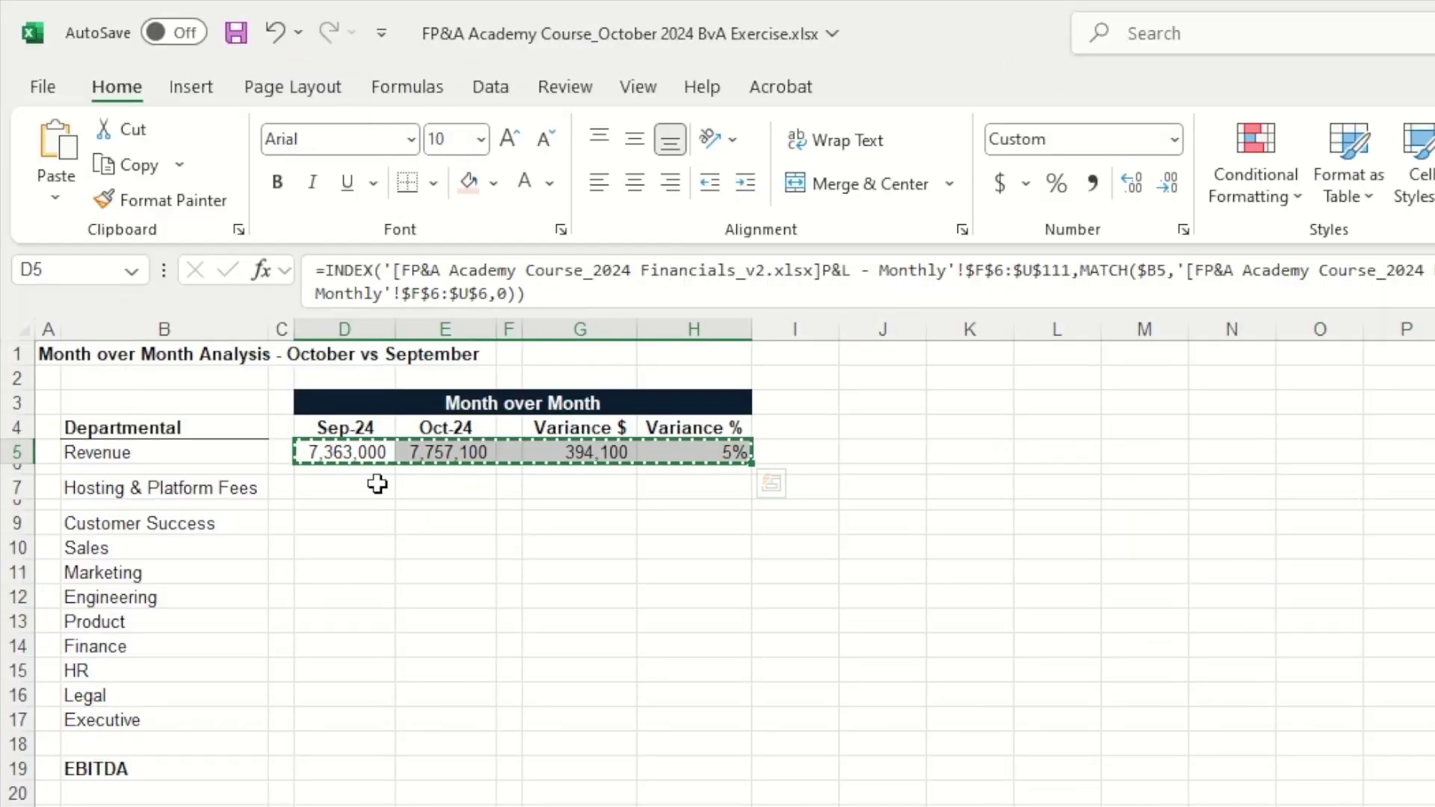
Paste the Revenue formulas into the Hosting & Platform Fees row, and copy that row's formulas to Customer Success through Executive.
click(377, 484)
key(ctrl+v)
click(377, 523)
key(shift+Right)
key(shift+Right)
key(shift+Right)
key(shift+Right)
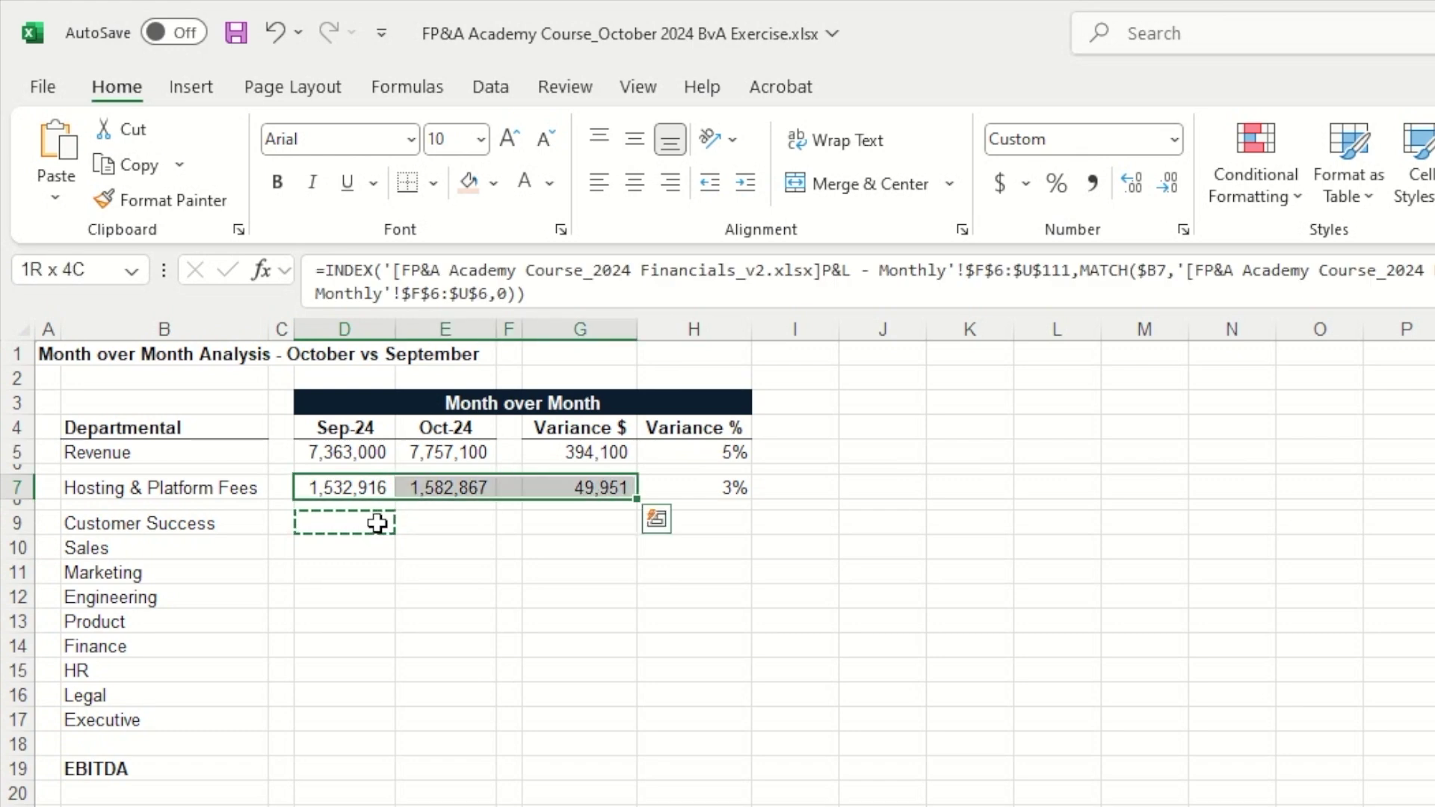
key(ctrl+c)
click(378, 524)
key(shift+Down)
key(shift+Down)
key(shift+Down)
key(shift+Down)
key(shift+Down)
key(shift+Down)
key(shift+Down)
key(shift+Down)
key(shift+Right)
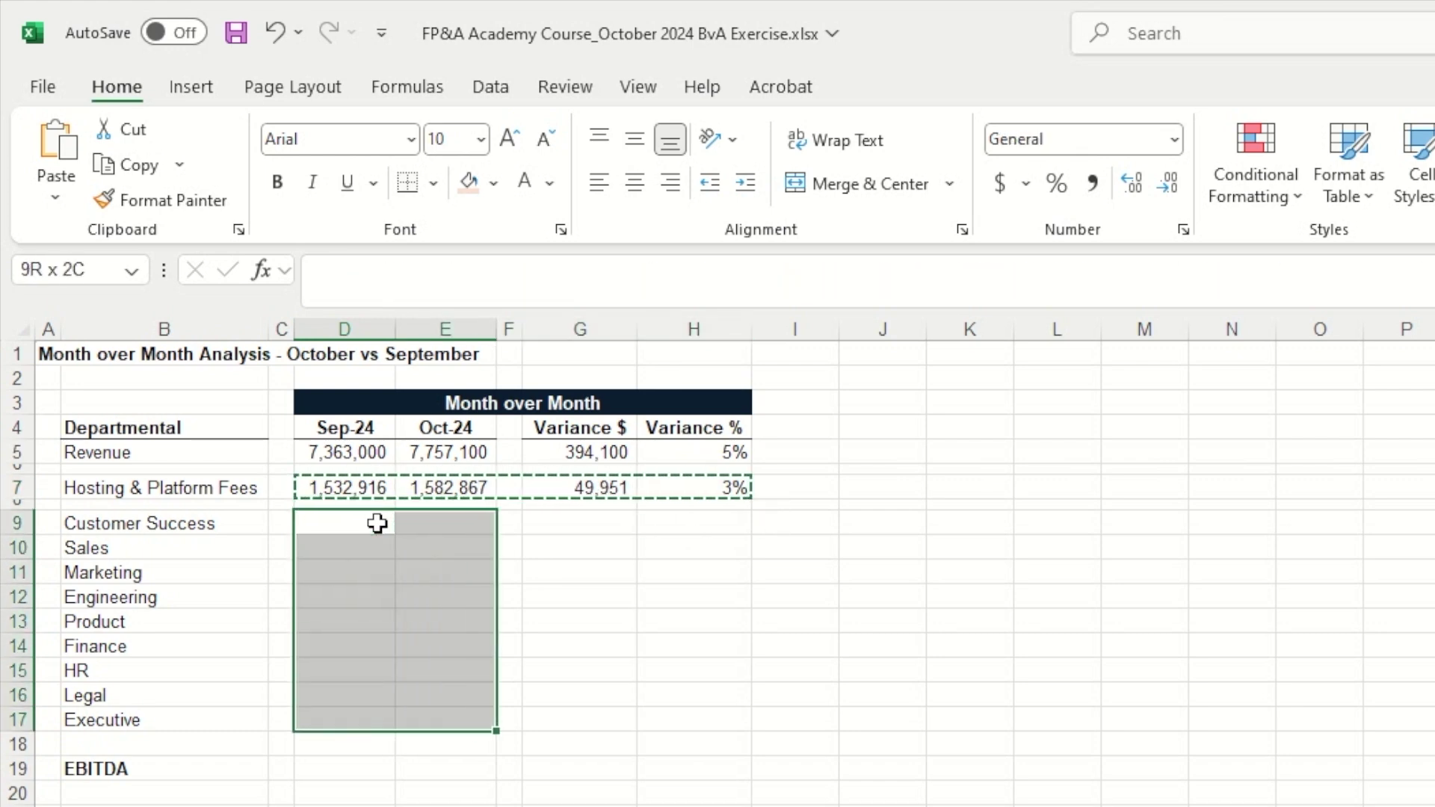
key(shift+Right)
key(shift+Right)
key(shift+Right)
key(ctrl+v)
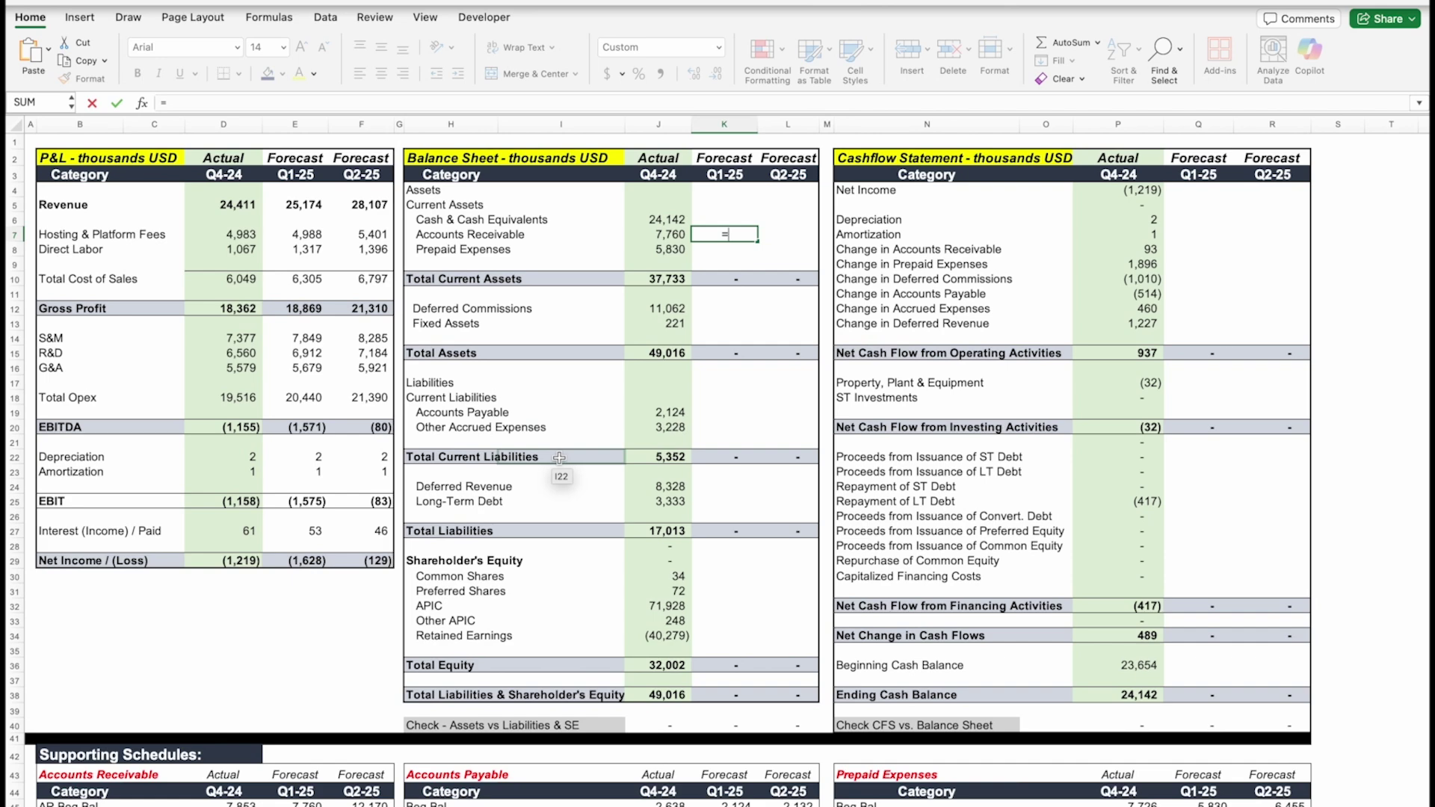
Link the Q1-25 Accounts Receivable balance to the supporting schedule's ending balance and start the Q1-25 Prepaid Expenses formula.
scroll(303, 796, down, 2)
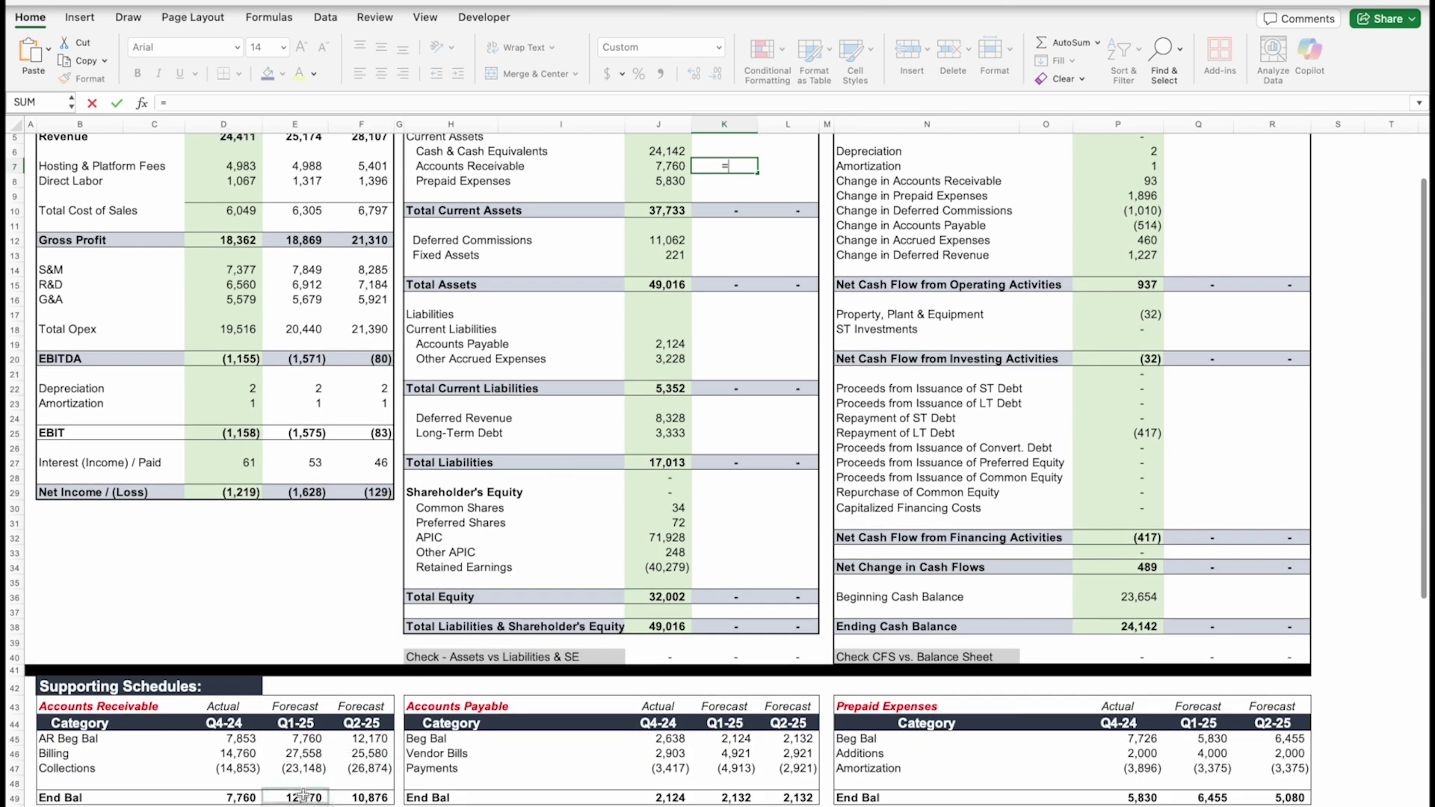
key(Return)
text(=)
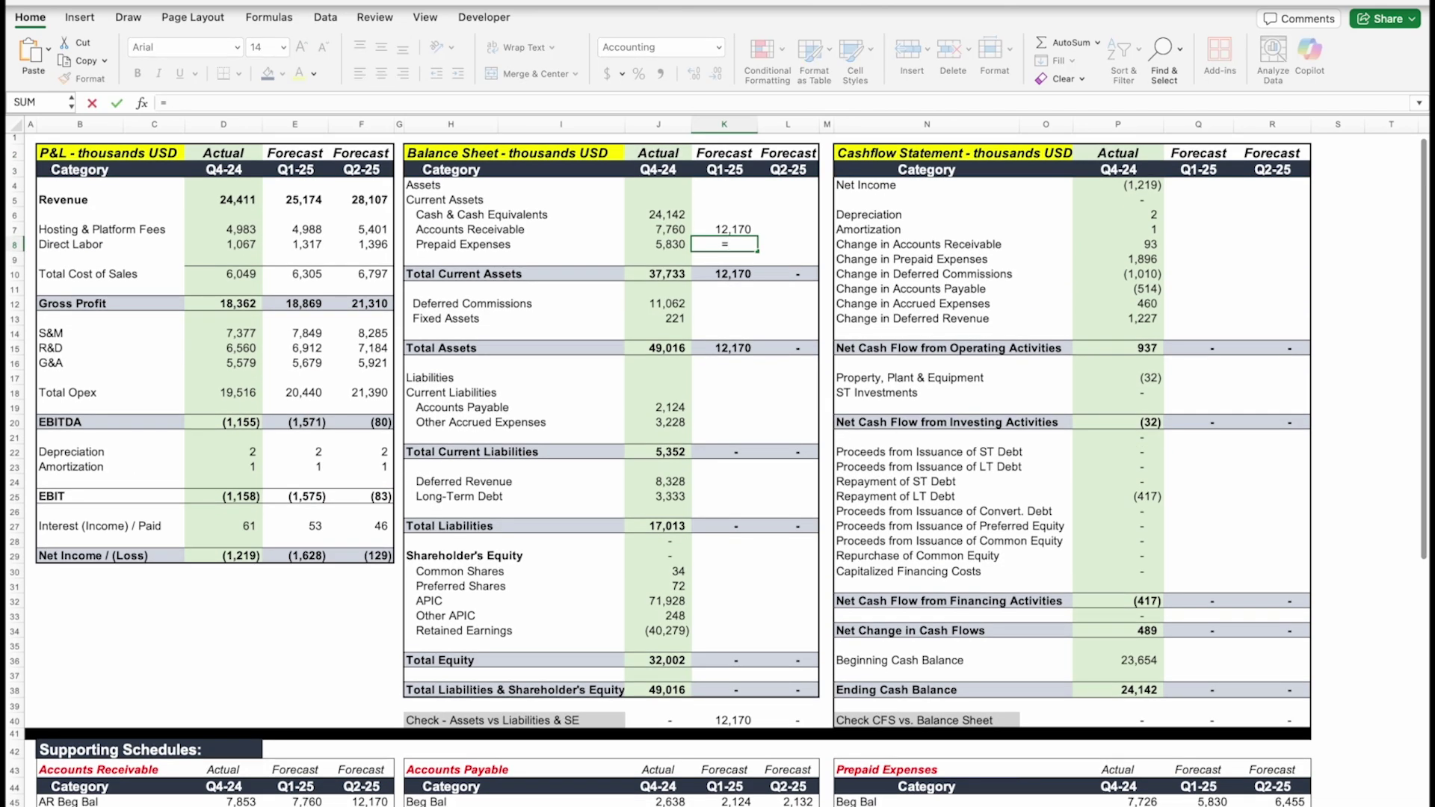
scroll(602, 570, down, 3)
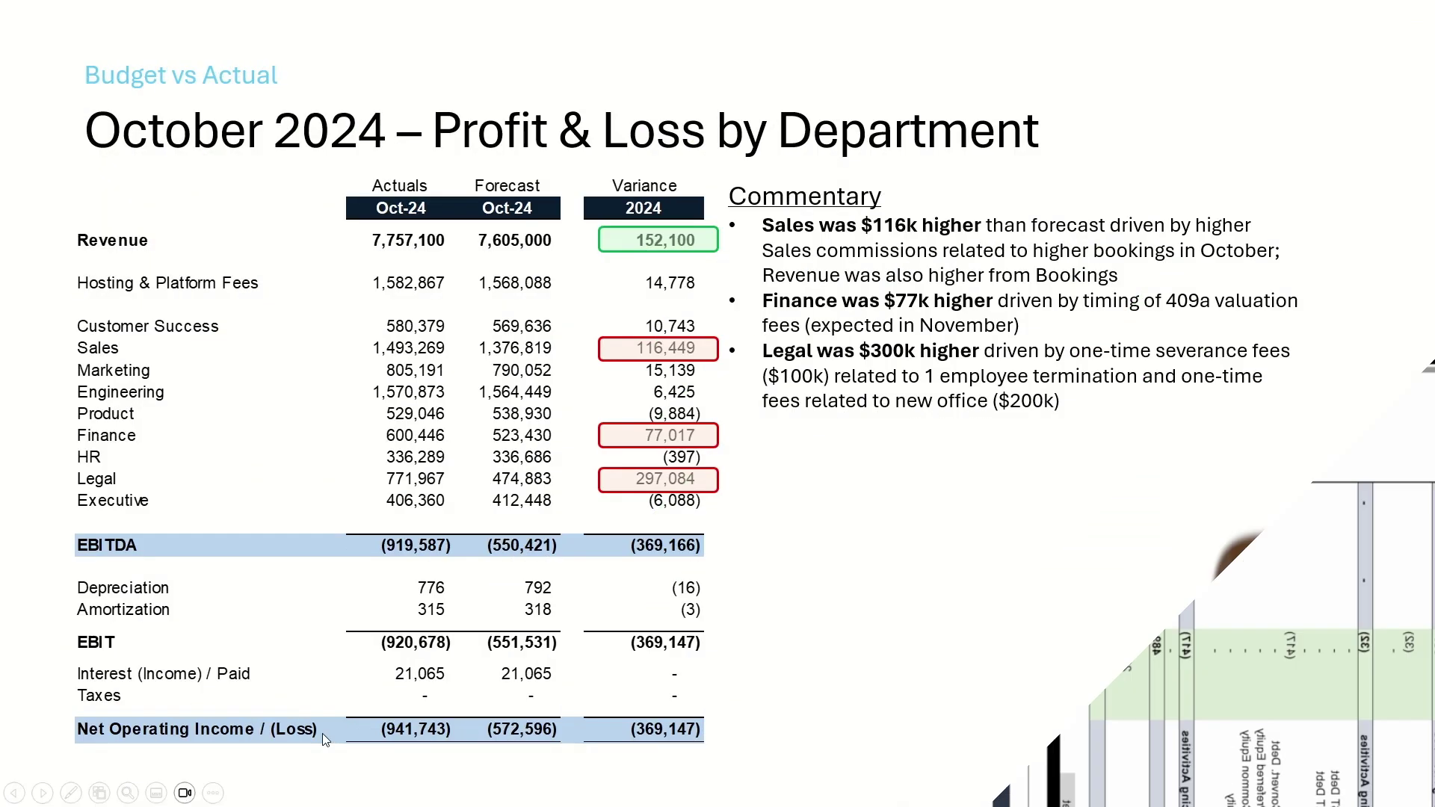
Advance the PowerPoint slide show to the October 2024 Profit & Loss by Cost Type slide.
click(364, 694)
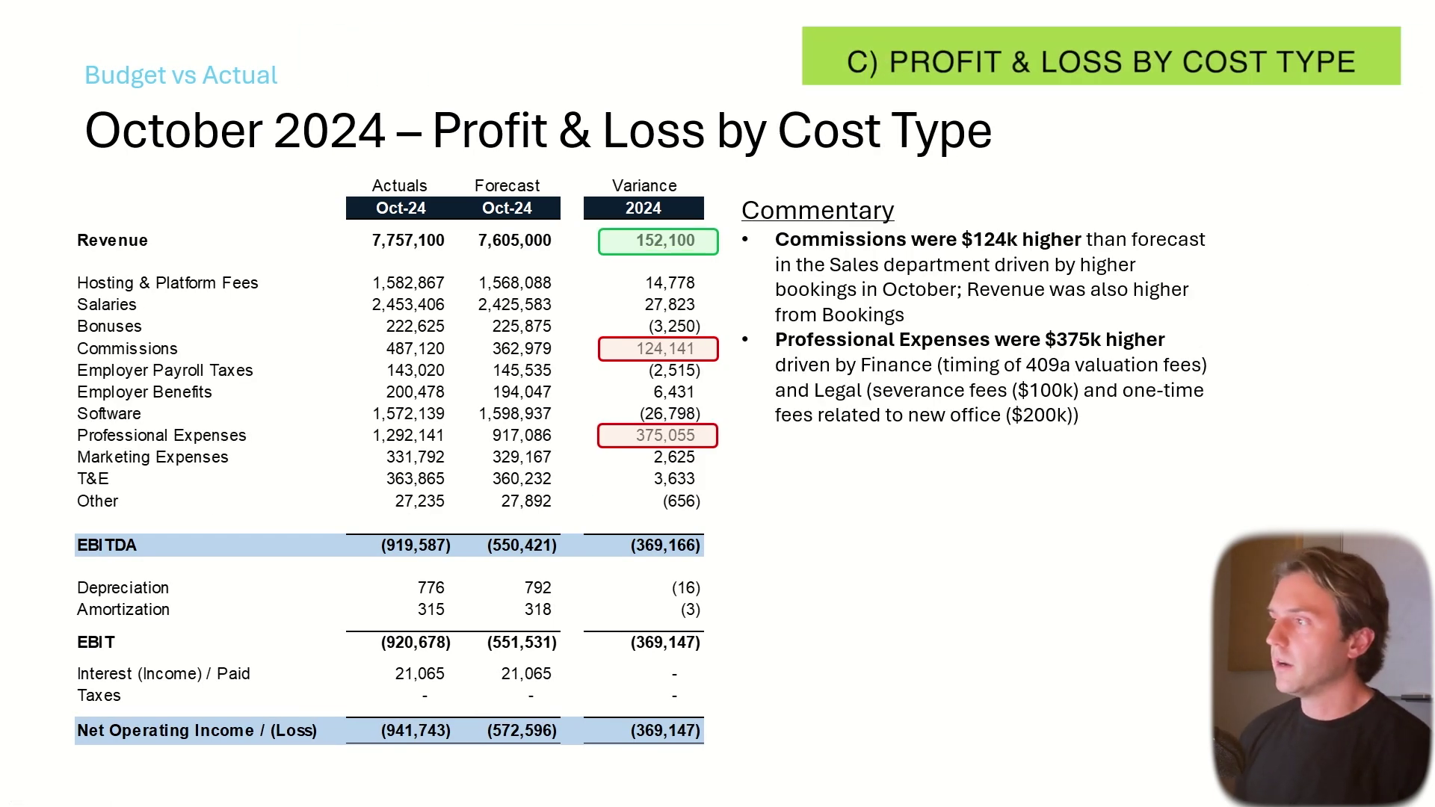
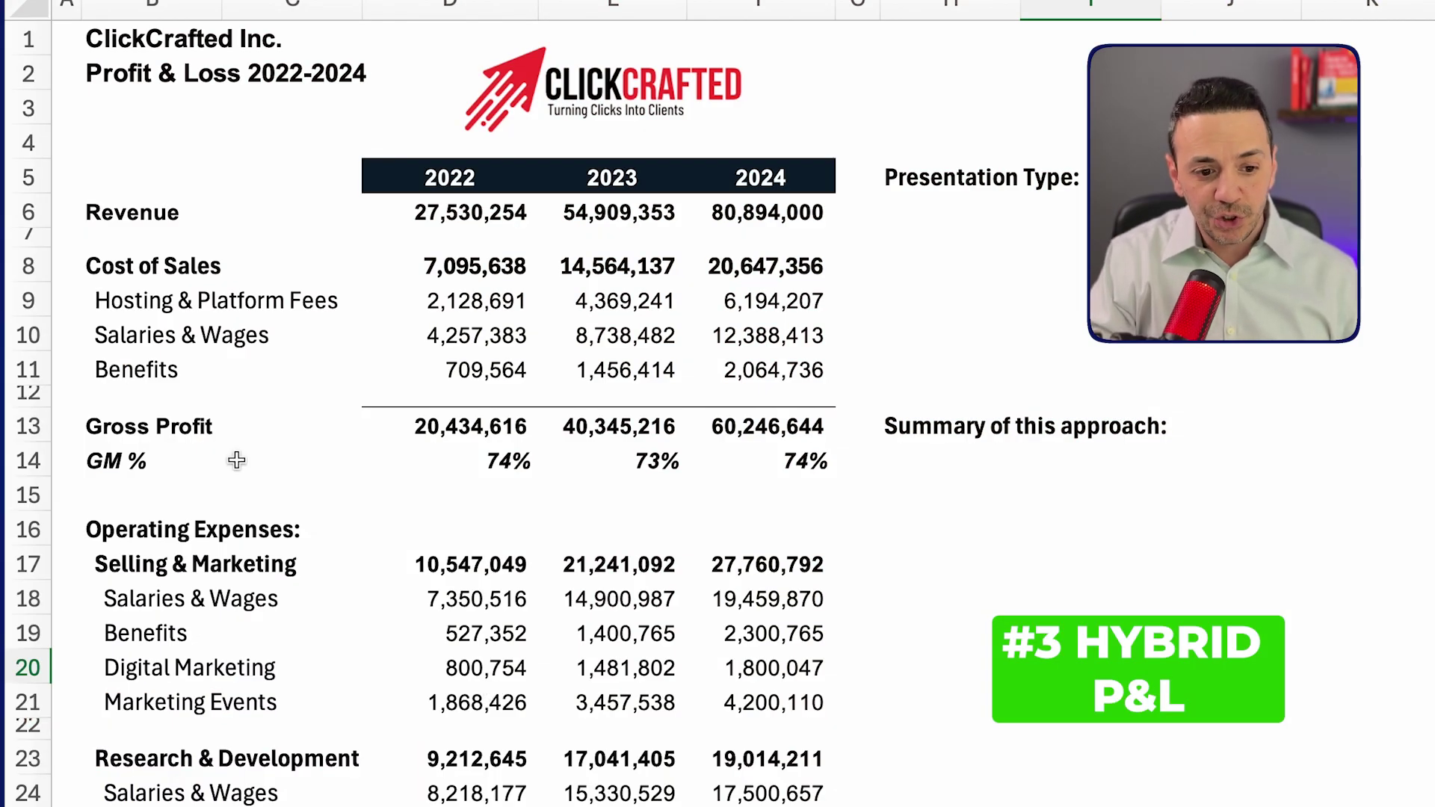
Examine the hybrid P&L's Cost of Sales, Selling & Marketing, Research & Development and General & Admin. sections with their natural account lines.
click(19, 266)
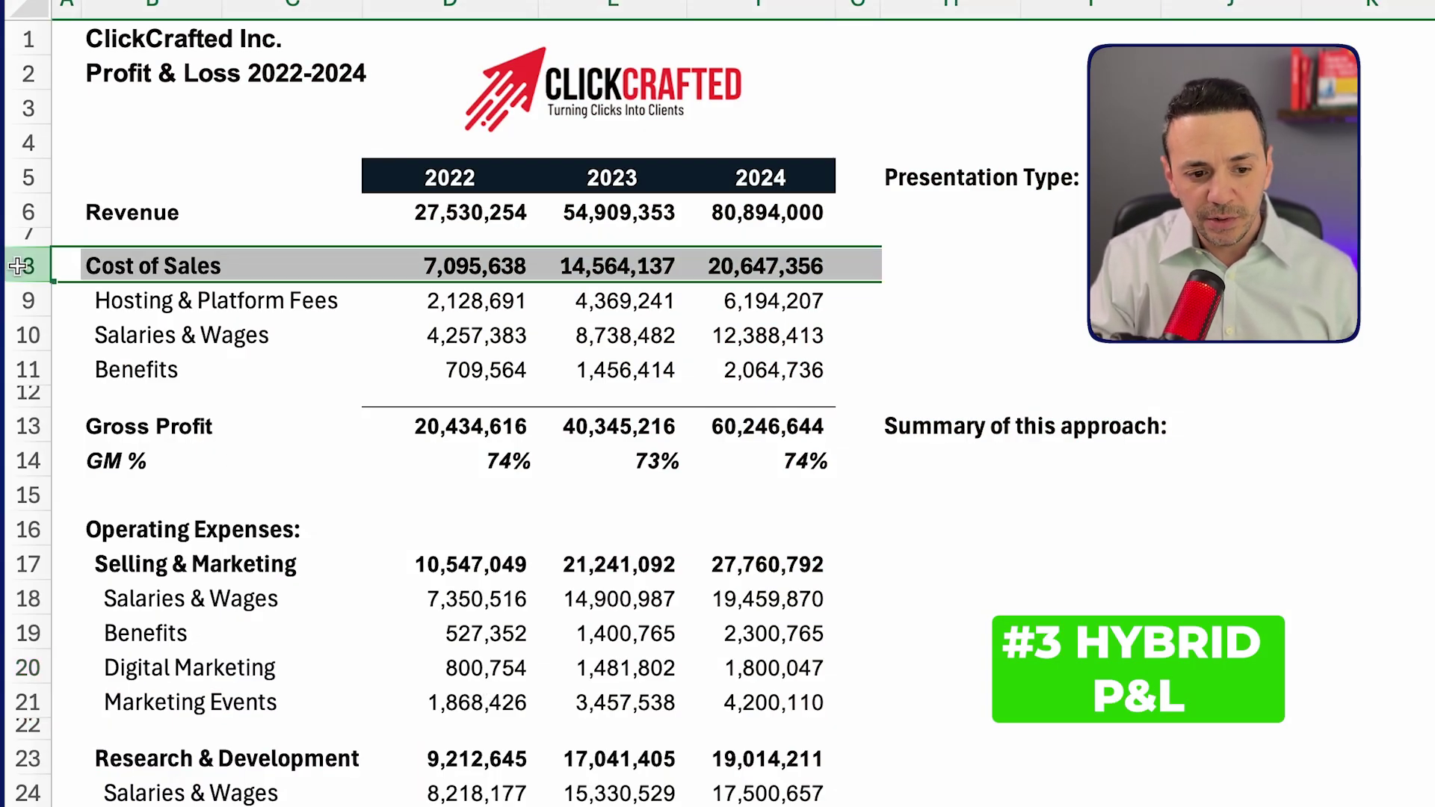
click(256, 323)
click(158, 275)
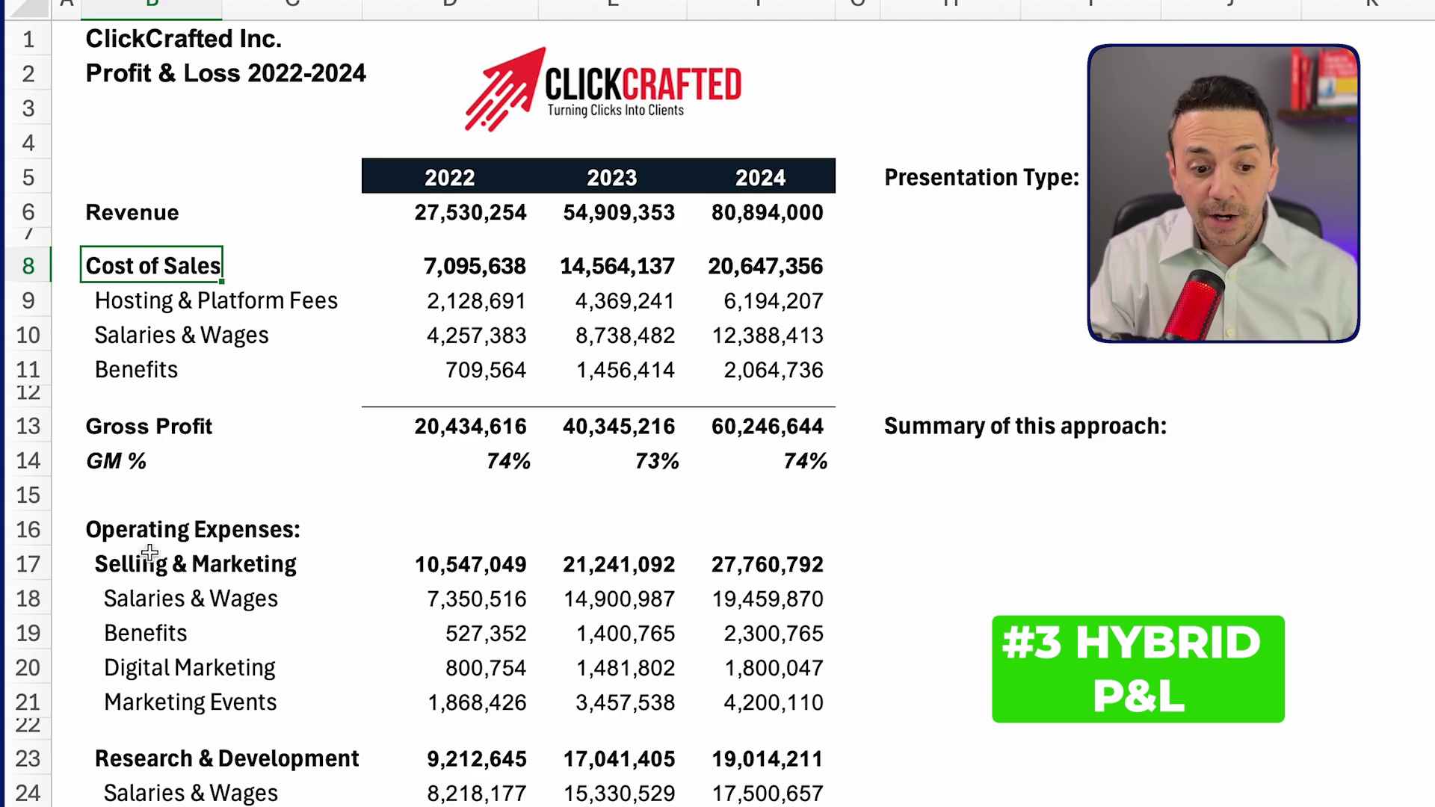
click(31, 566)
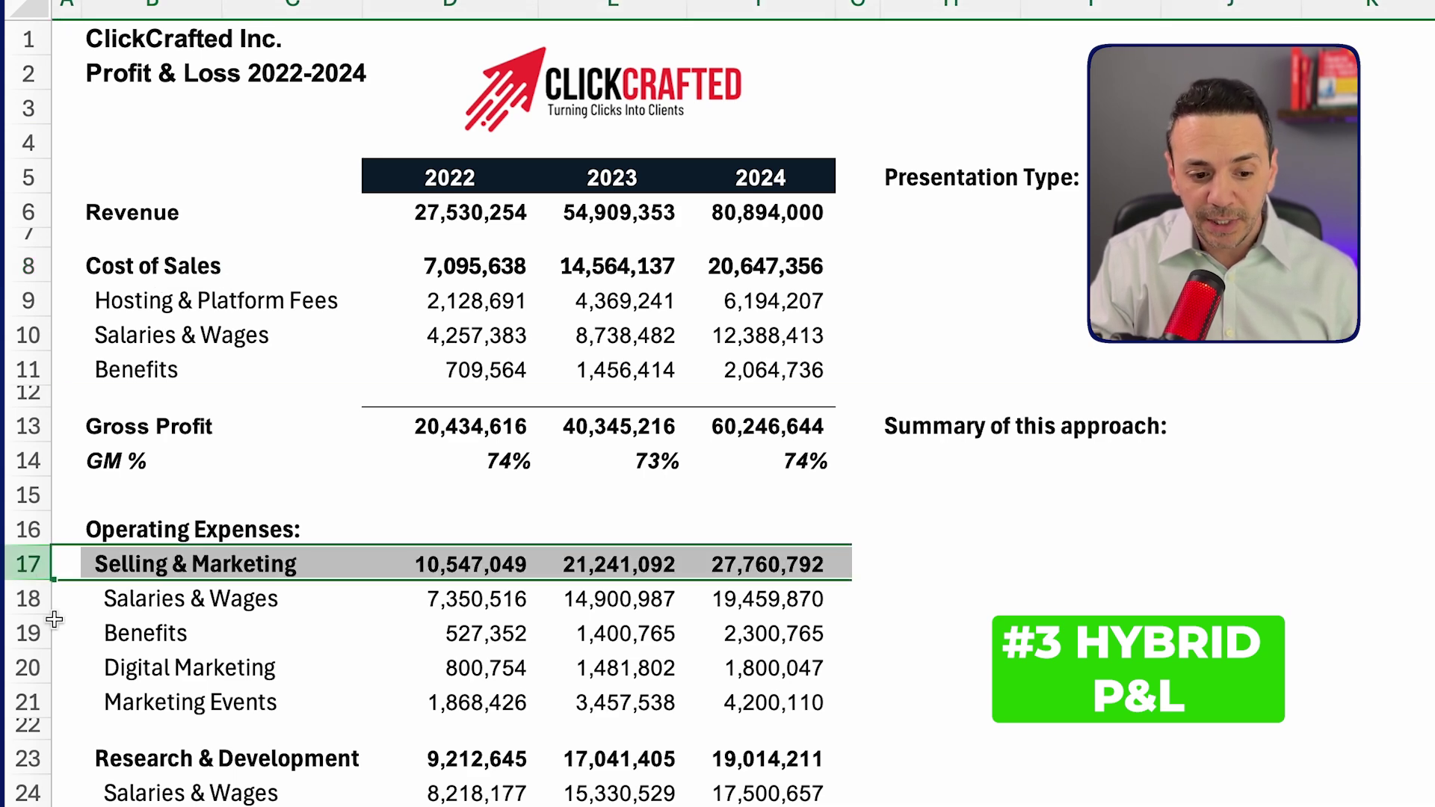
scroll(23, 576, down, 2)
click(23, 577)
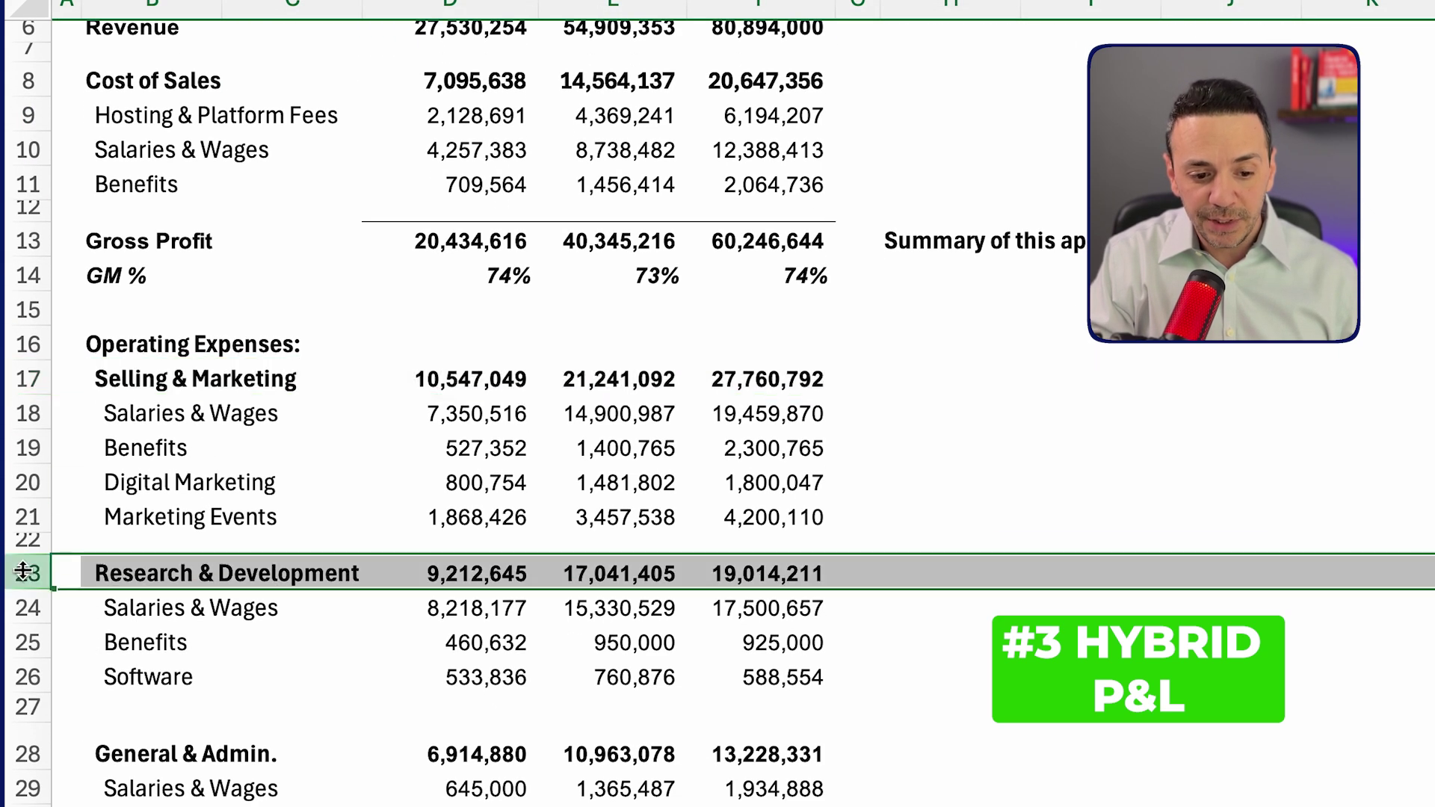
click(31, 756)
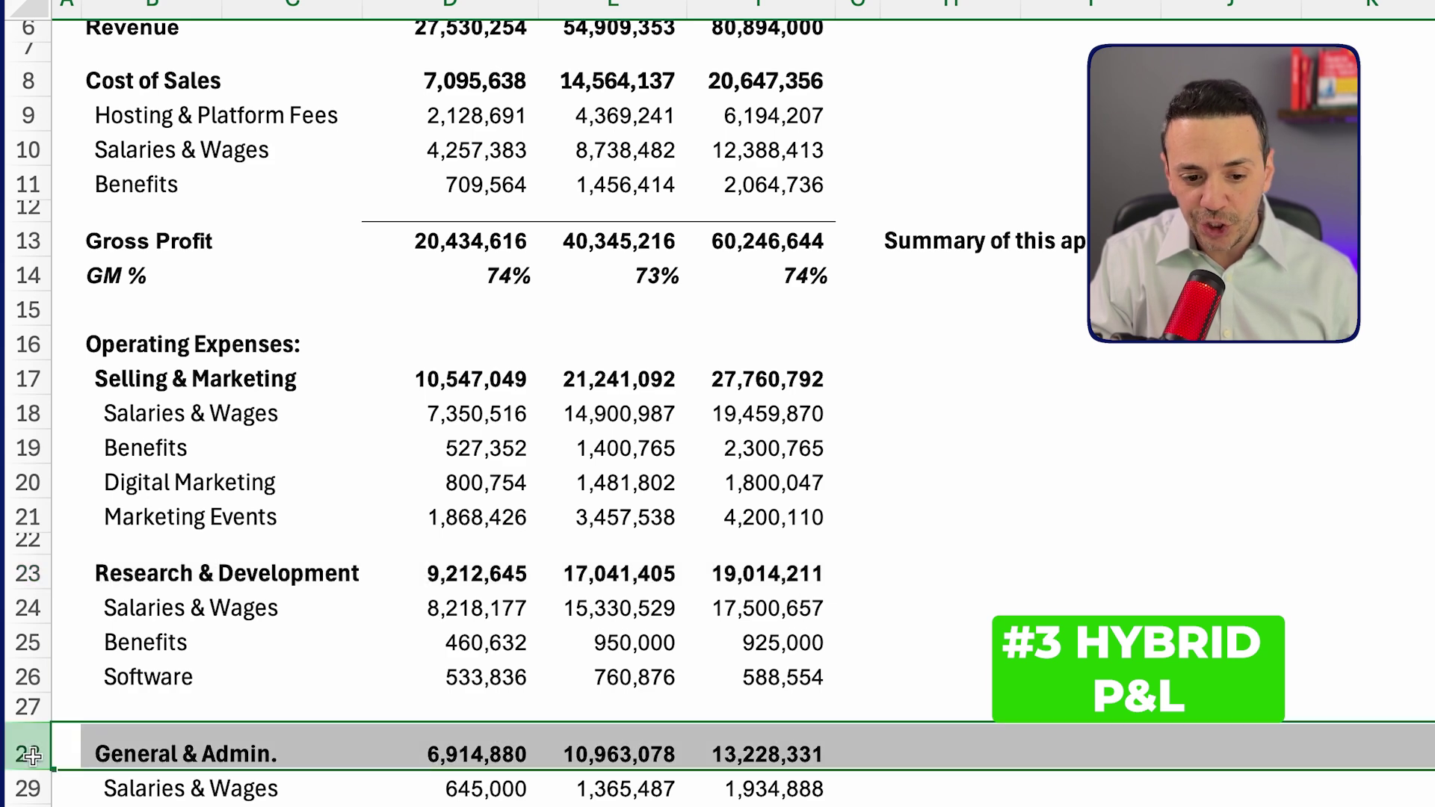
scroll(250, 737, up, 2)
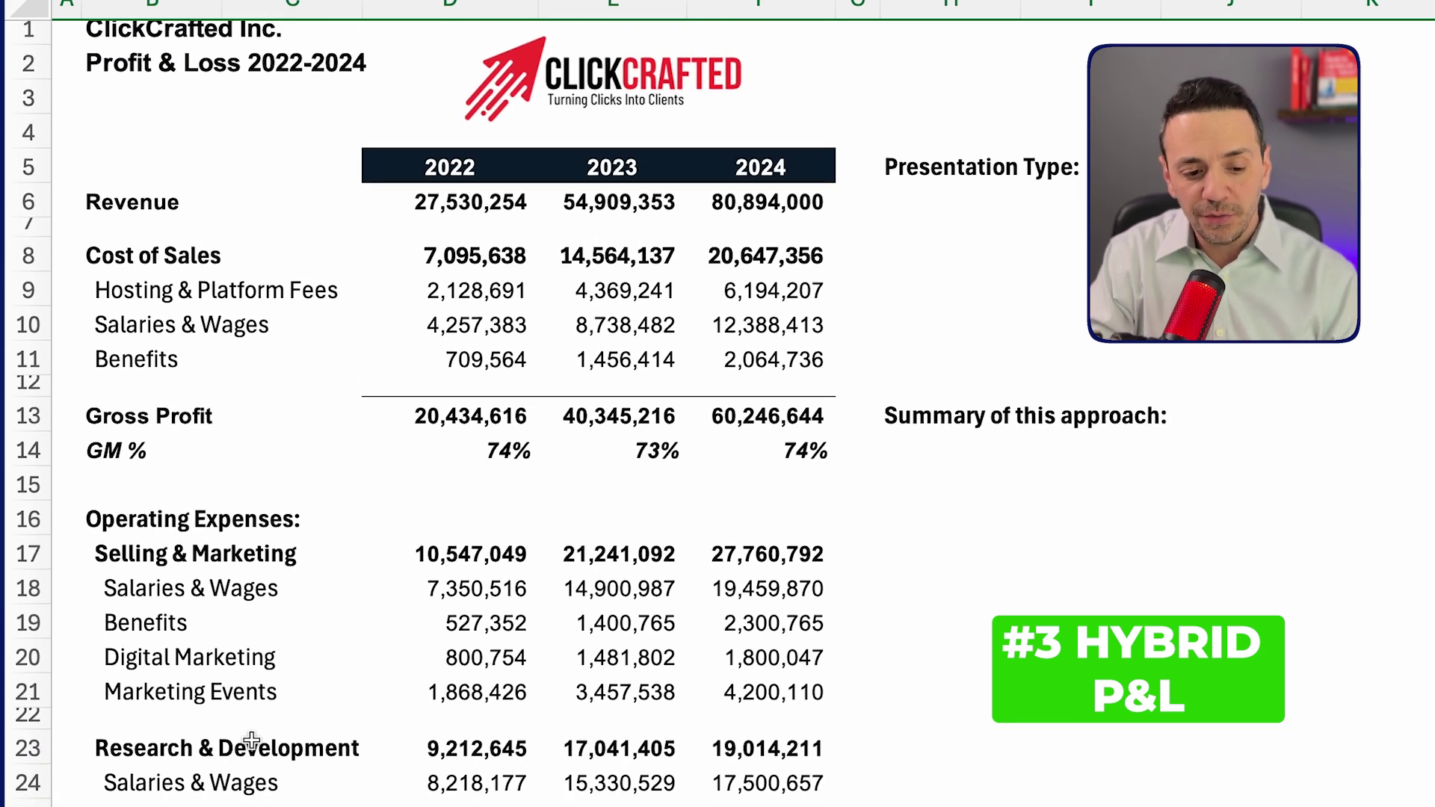
click(147, 527)
click(171, 563)
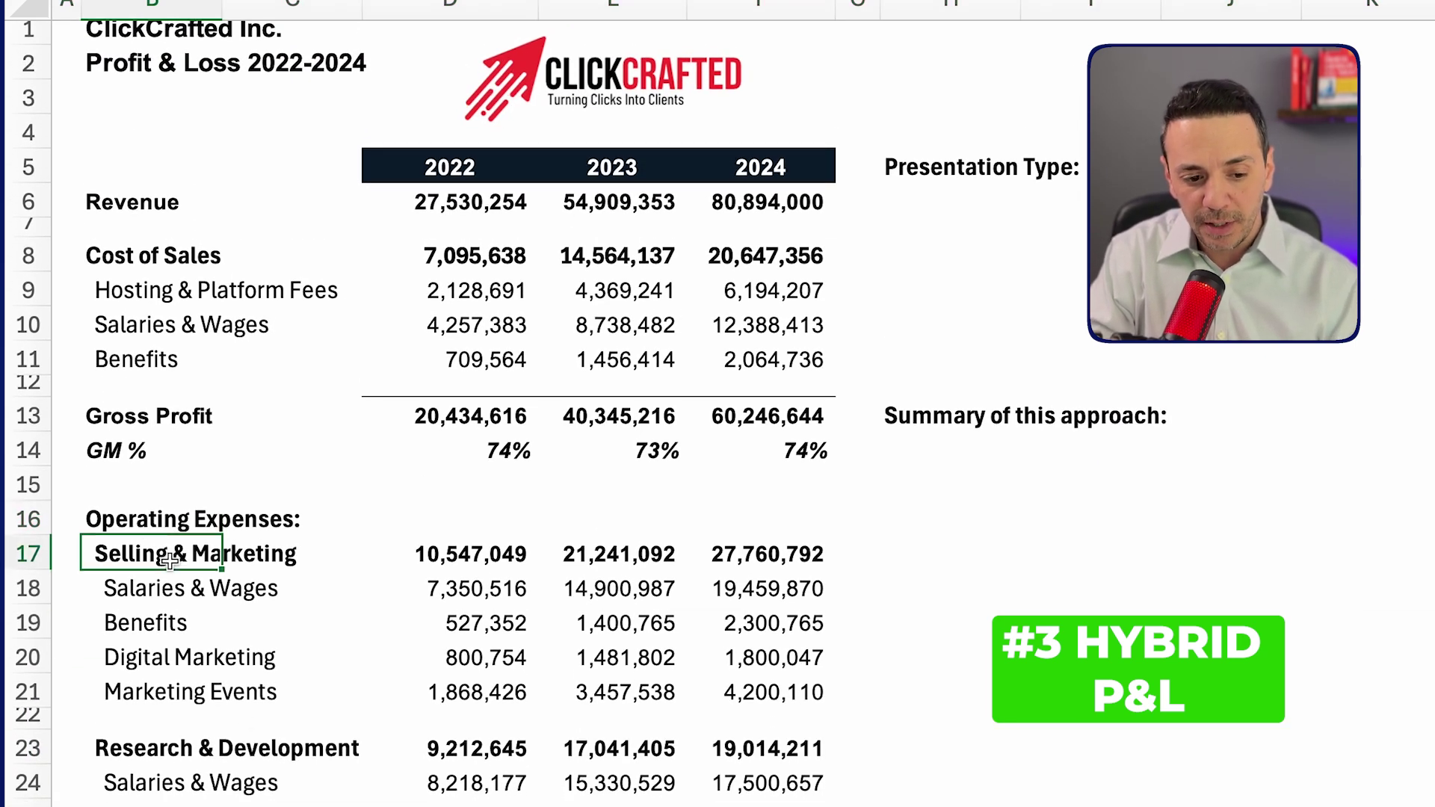
click(171, 596)
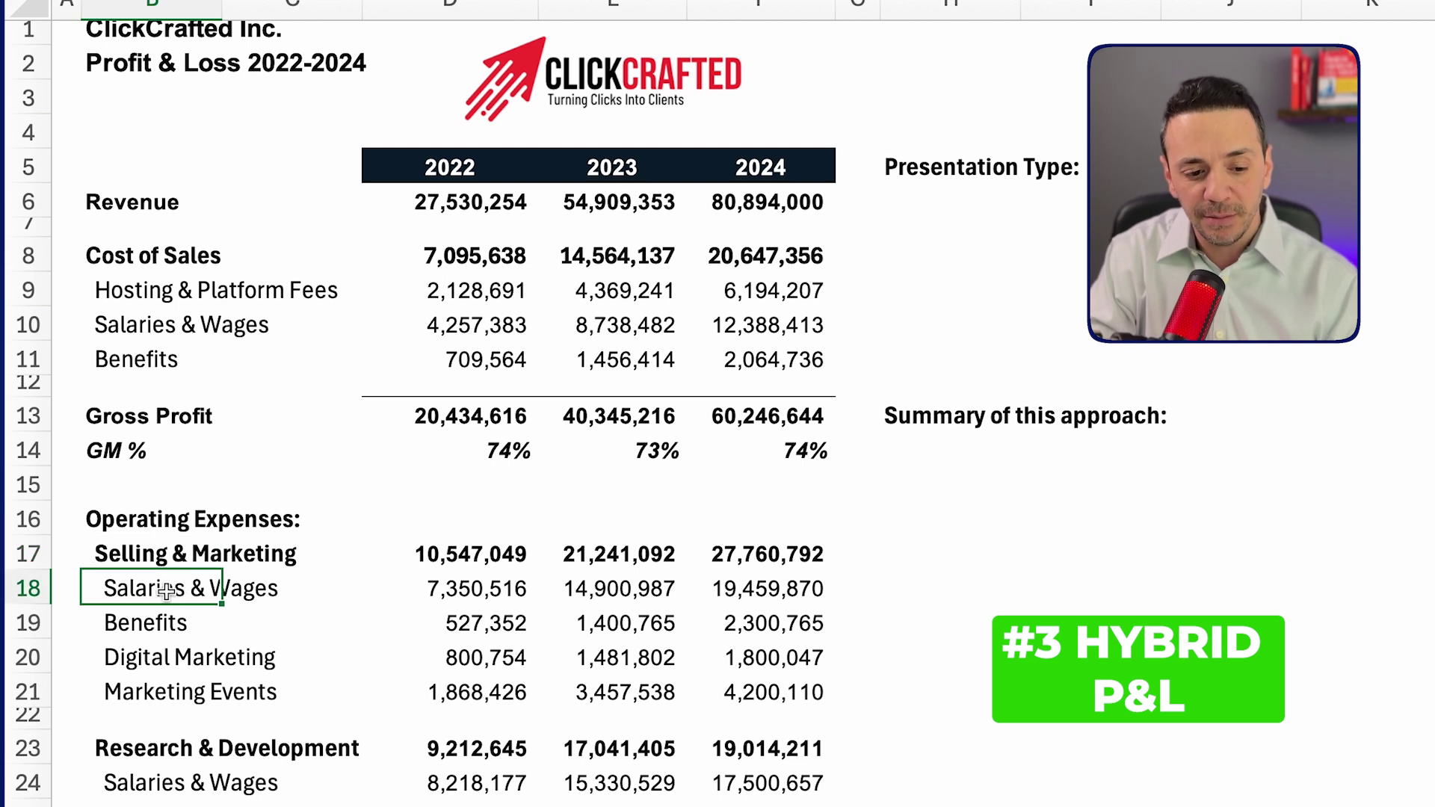
Examine the hybrid P&L's Selling & Marketing total and its salaries, benefits, digital marketing and marketing events lines from 2022 to 2024.
click(24, 590)
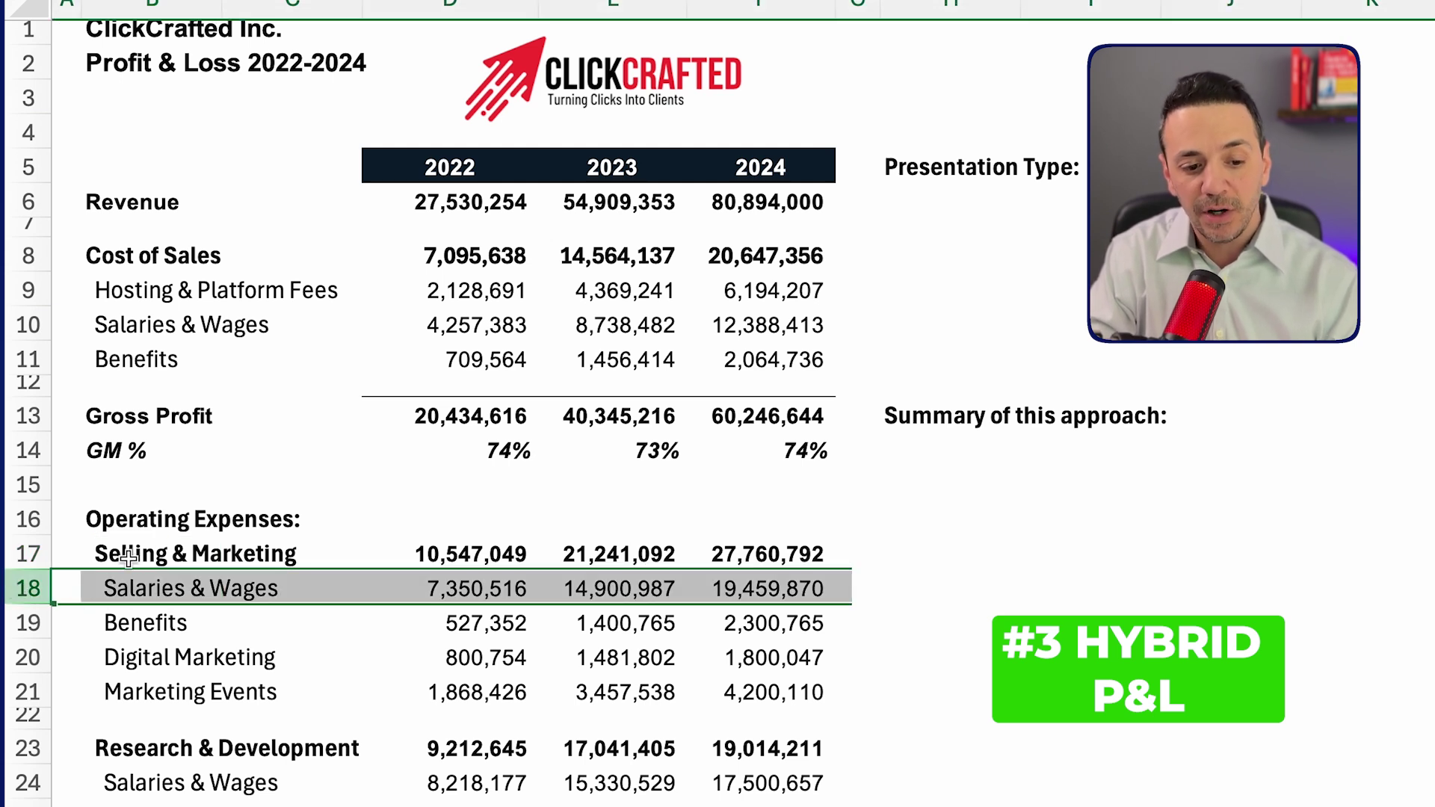
click(168, 563)
click(467, 557)
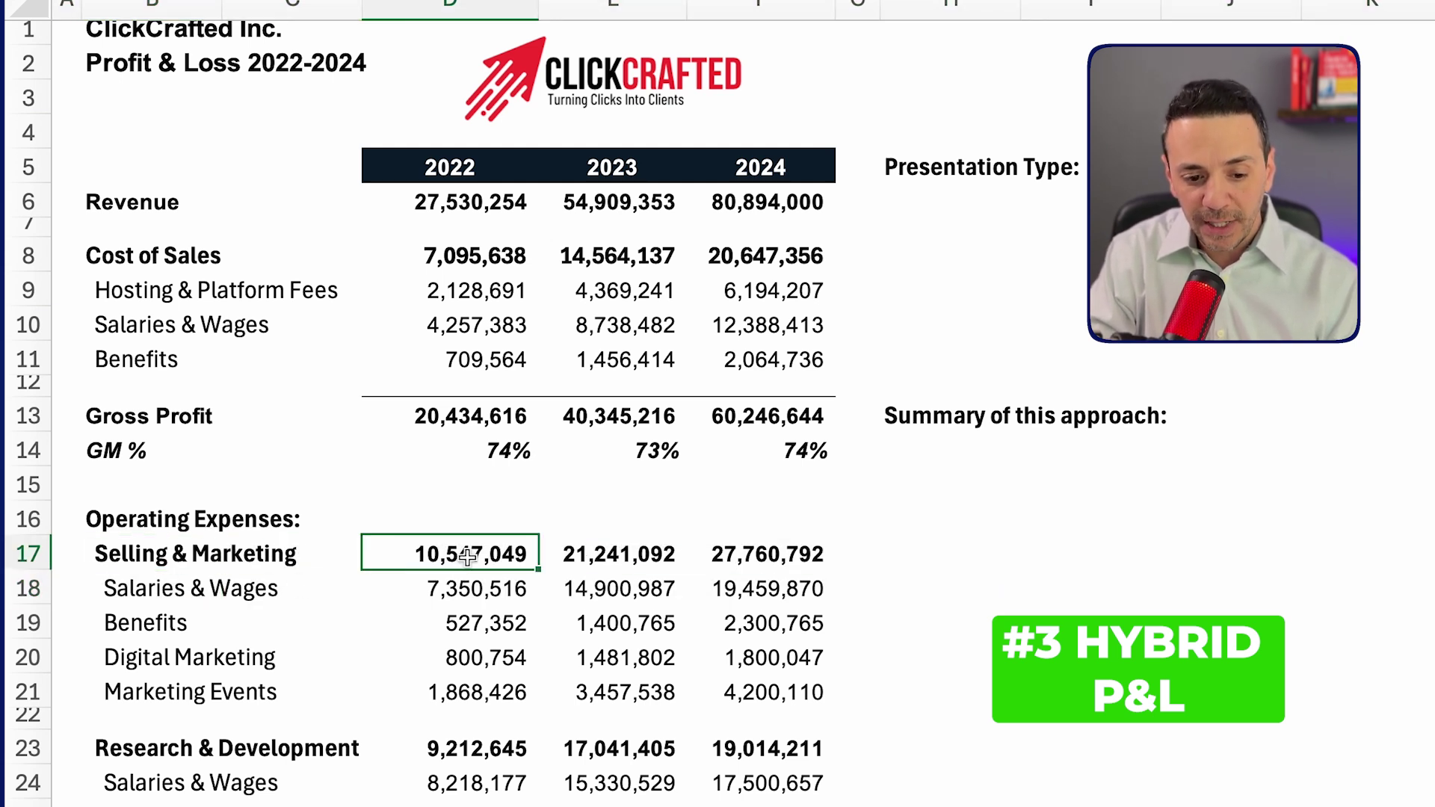
click(468, 594)
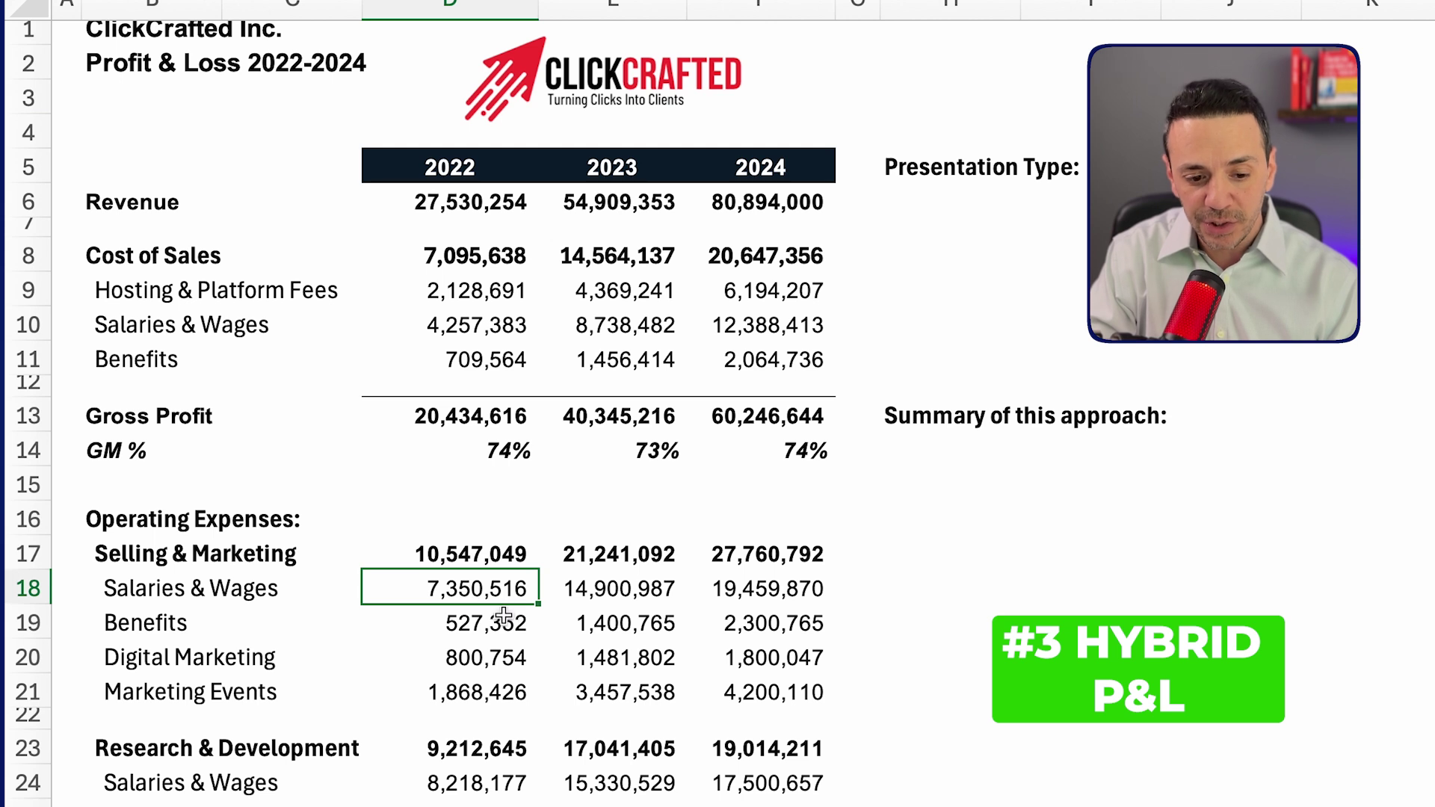
click(479, 625)
click(477, 657)
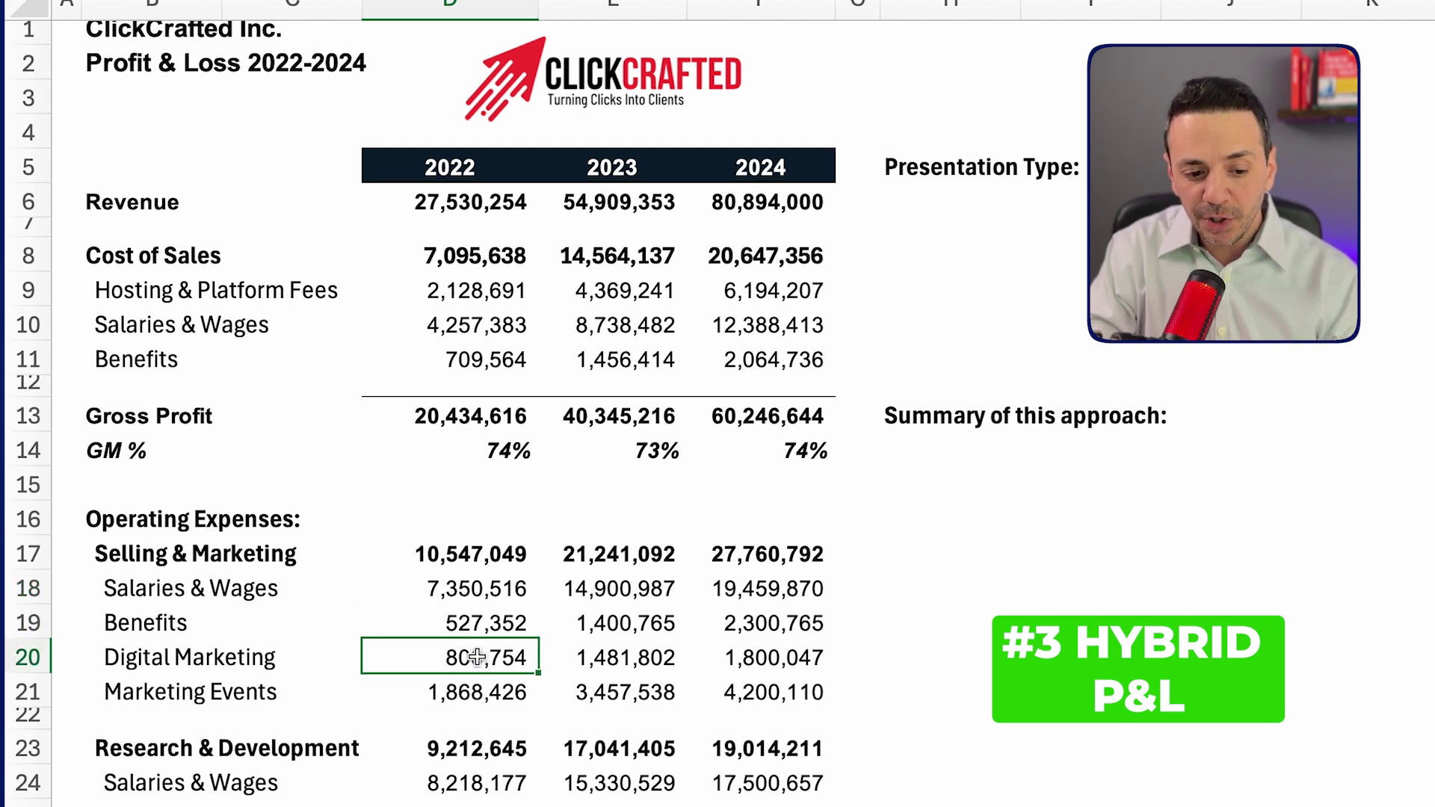
click(479, 694)
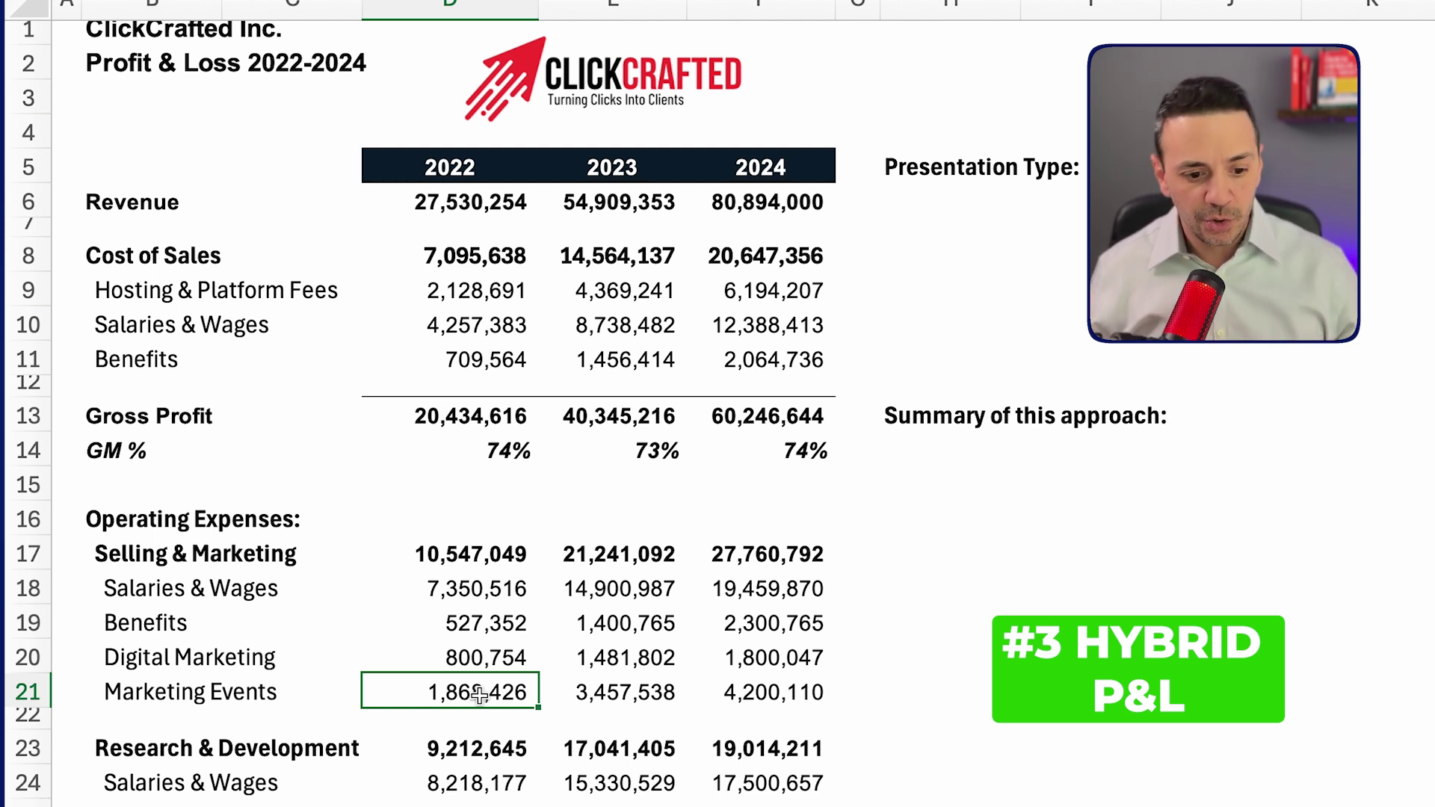
click(158, 573)
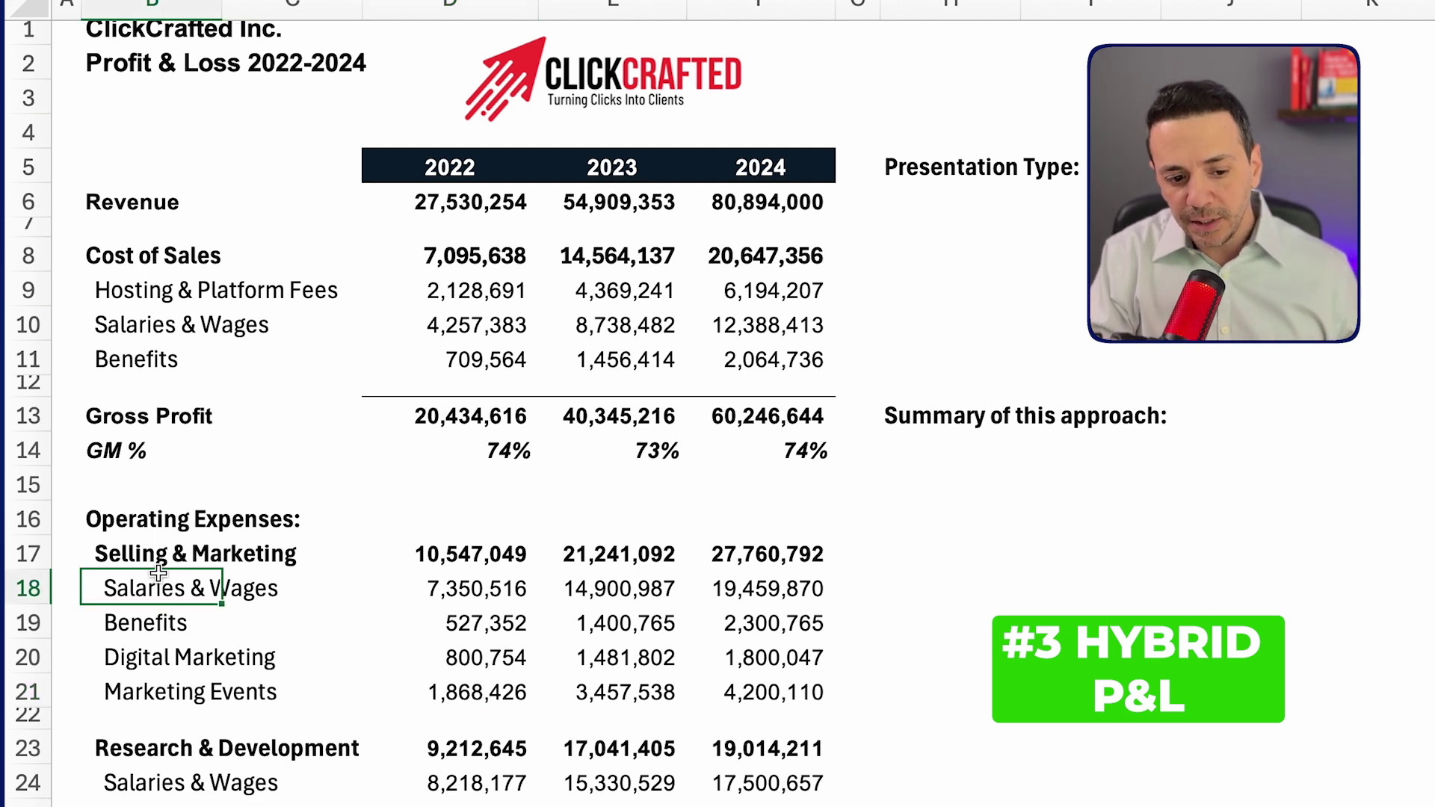
click(461, 558)
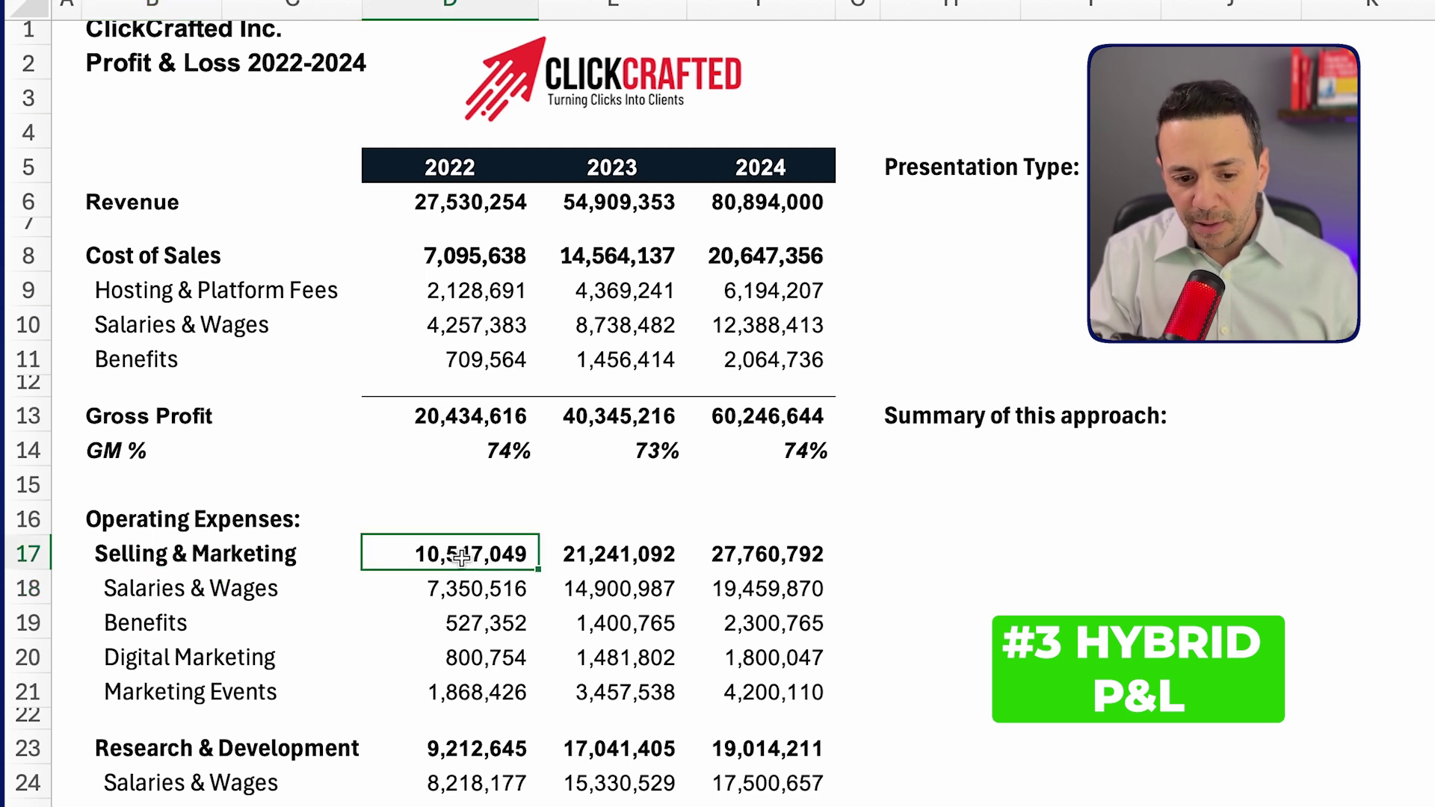
click(767, 557)
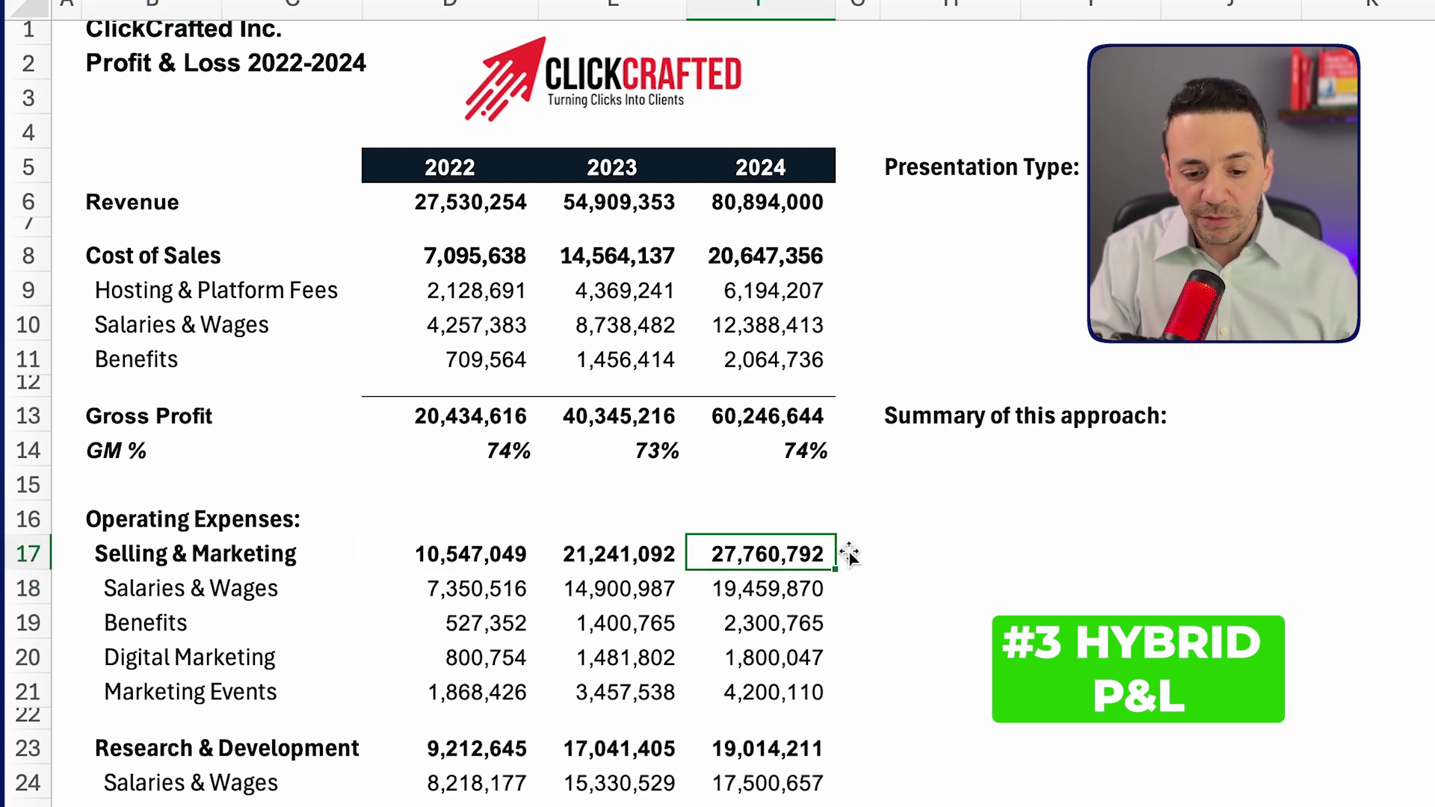
click(784, 699)
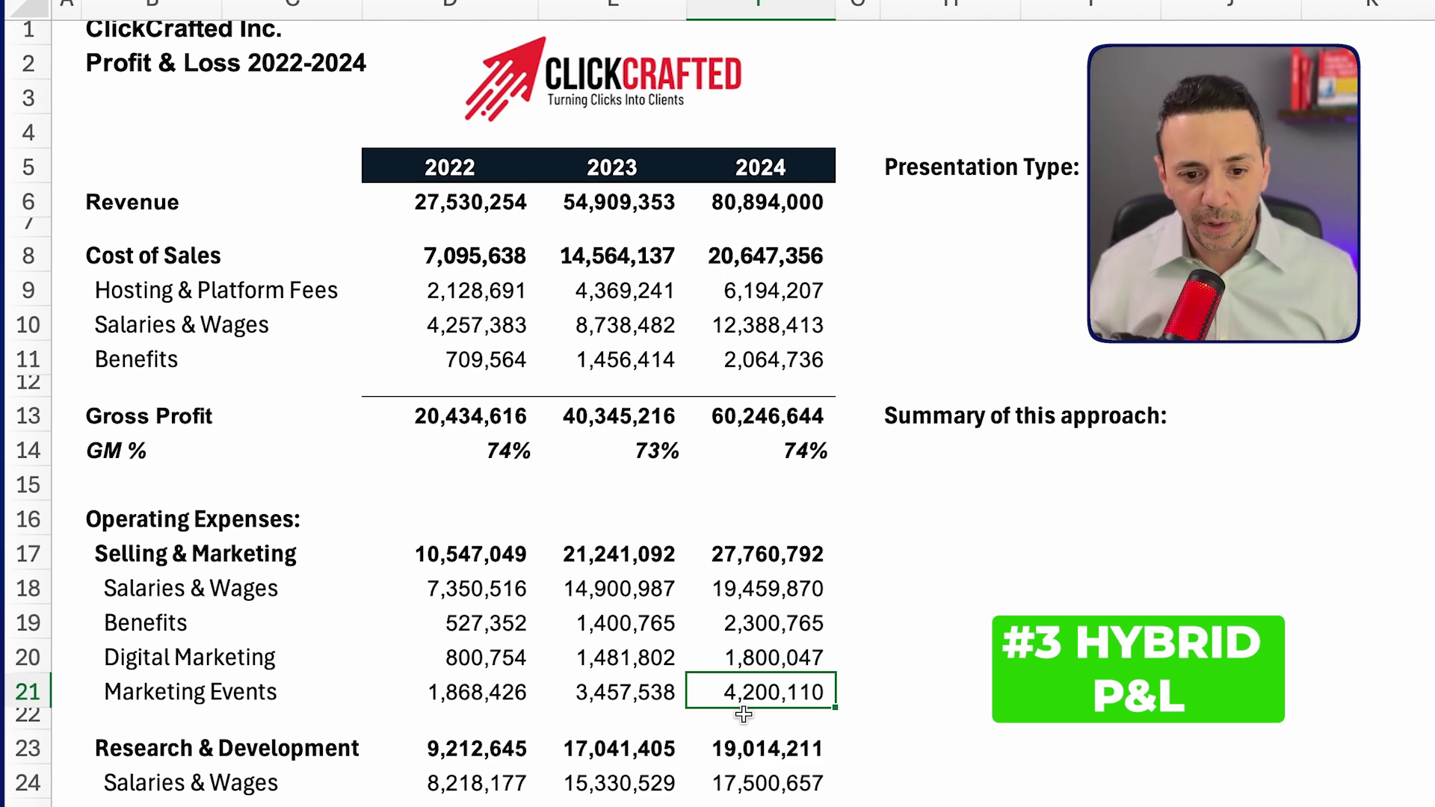
Reveal the hybrid P&L's presentation type and target audience, and shift the blank box that covers its summary.
scroll(1009, 277, right, 5)
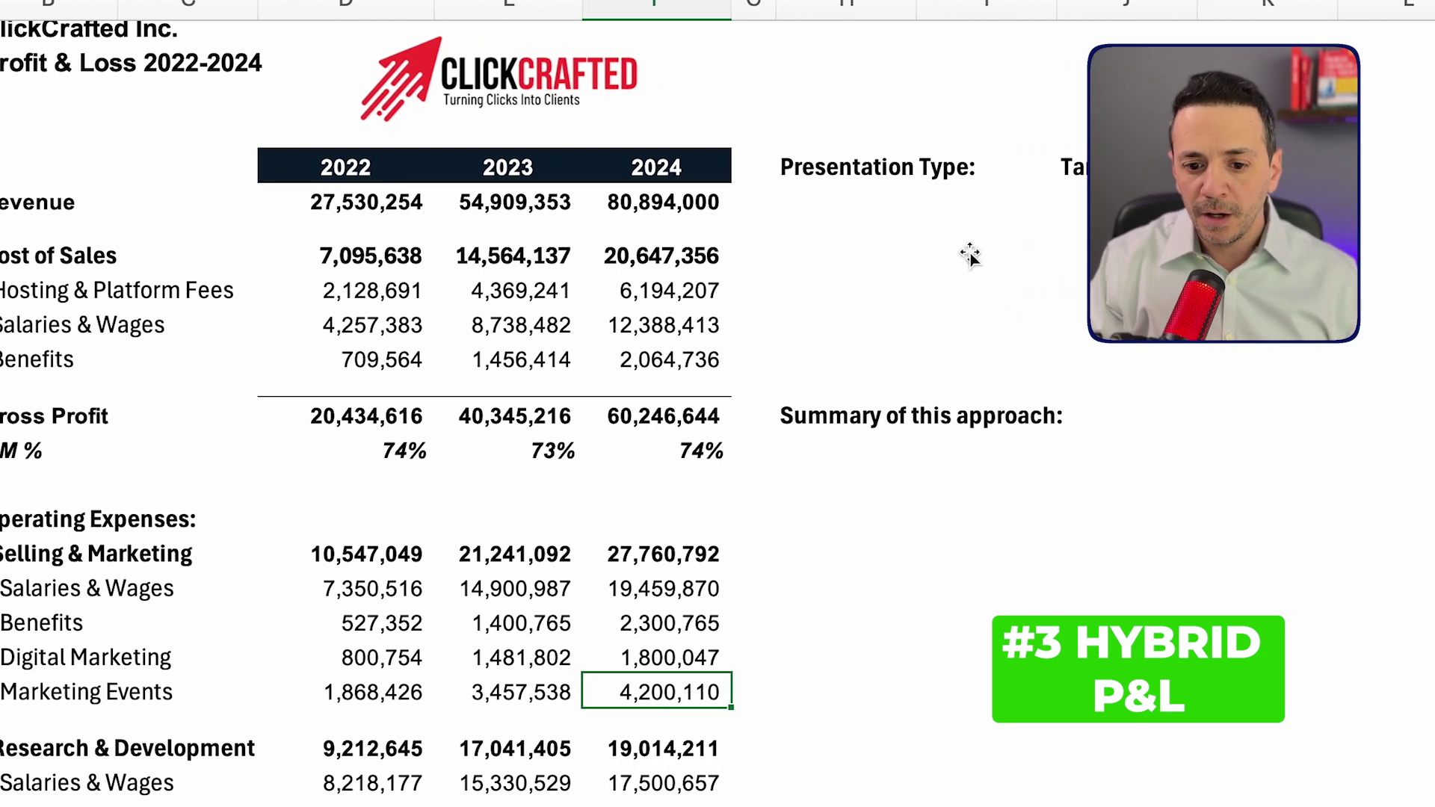
drag(536, 290, 532, 304)
click(1049, 460)
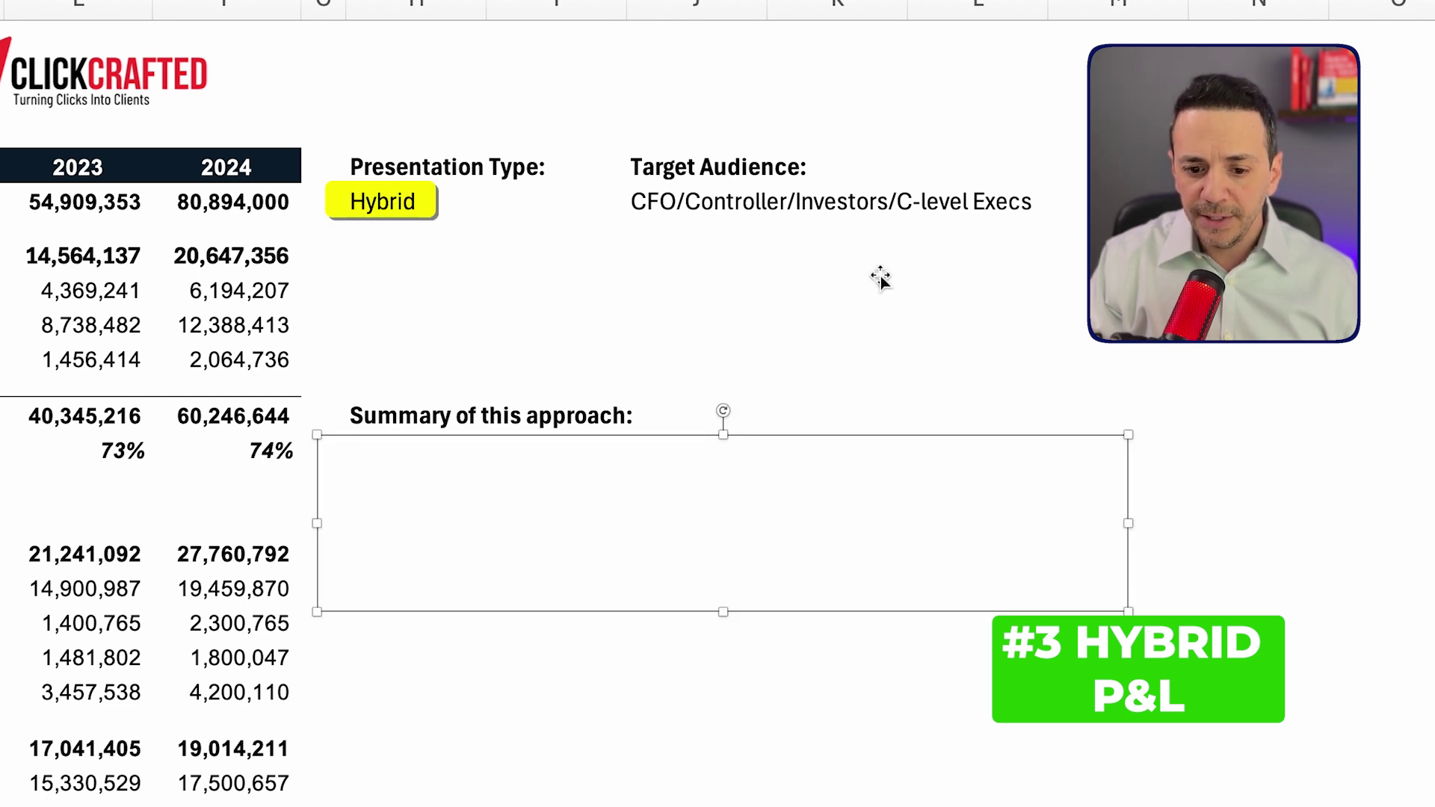
click(1106, 288)
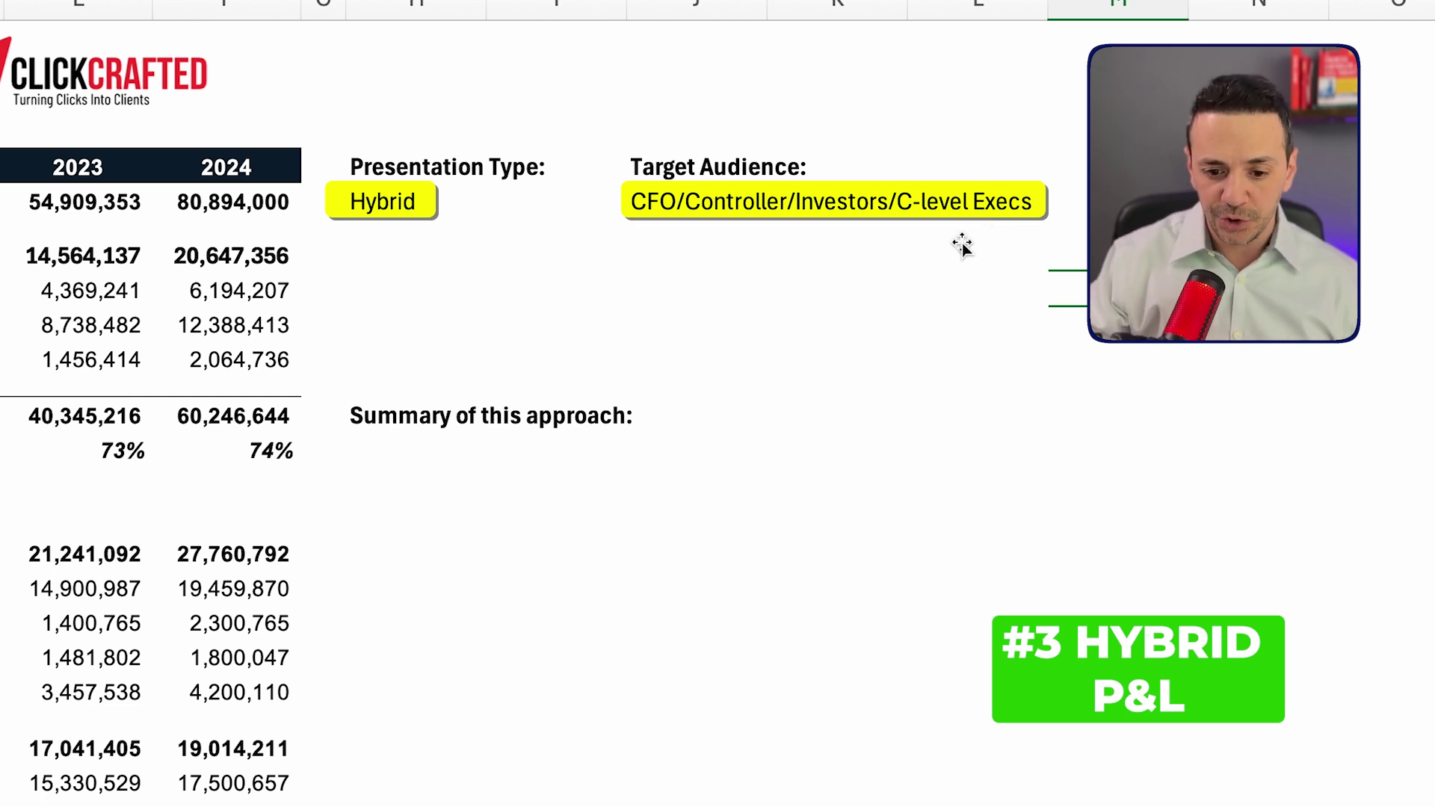
drag(451, 499, 464, 620)
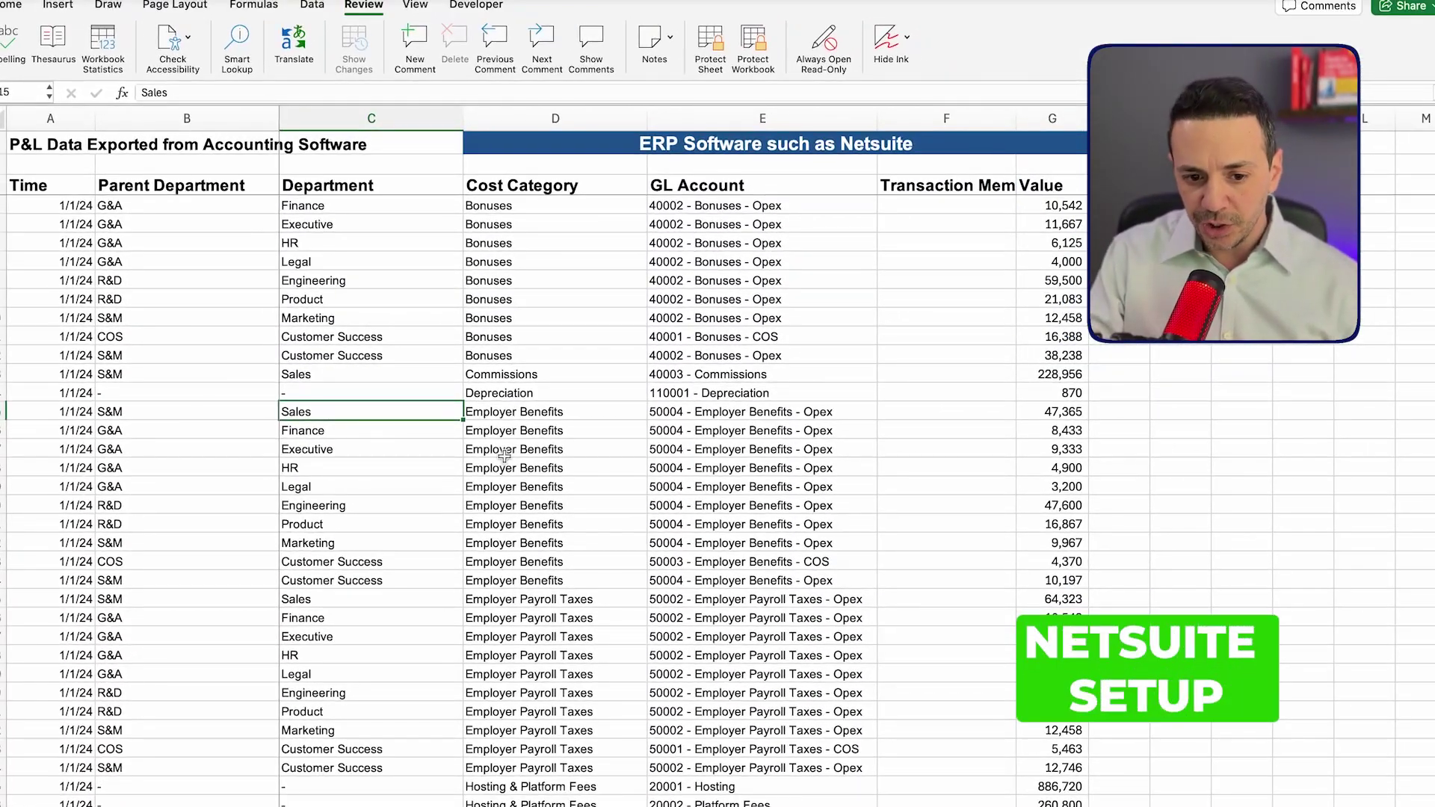
Examine how the Parent Department and Department columns classify each entry in the NetSuite P&L export.
click(519, 342)
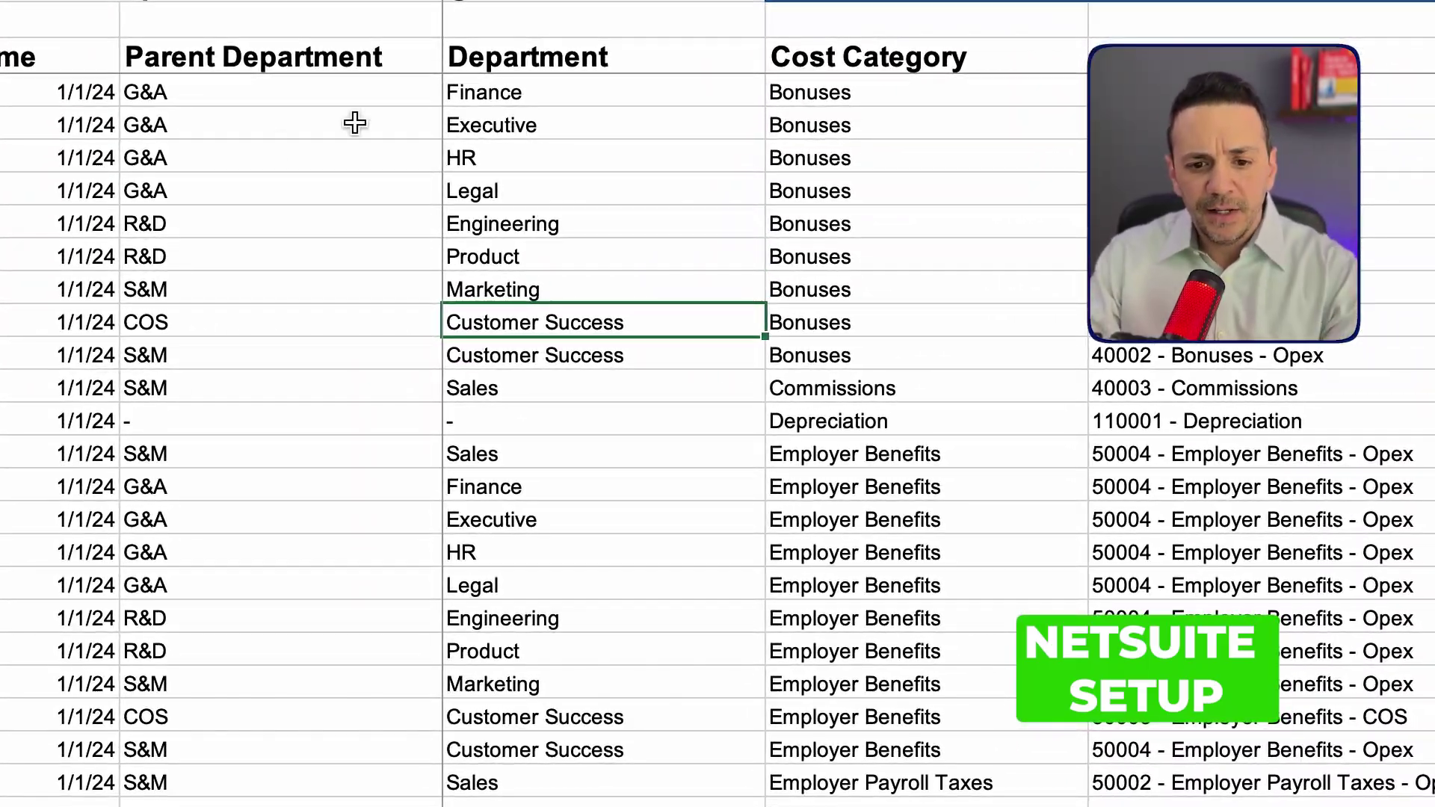
click(281, 146)
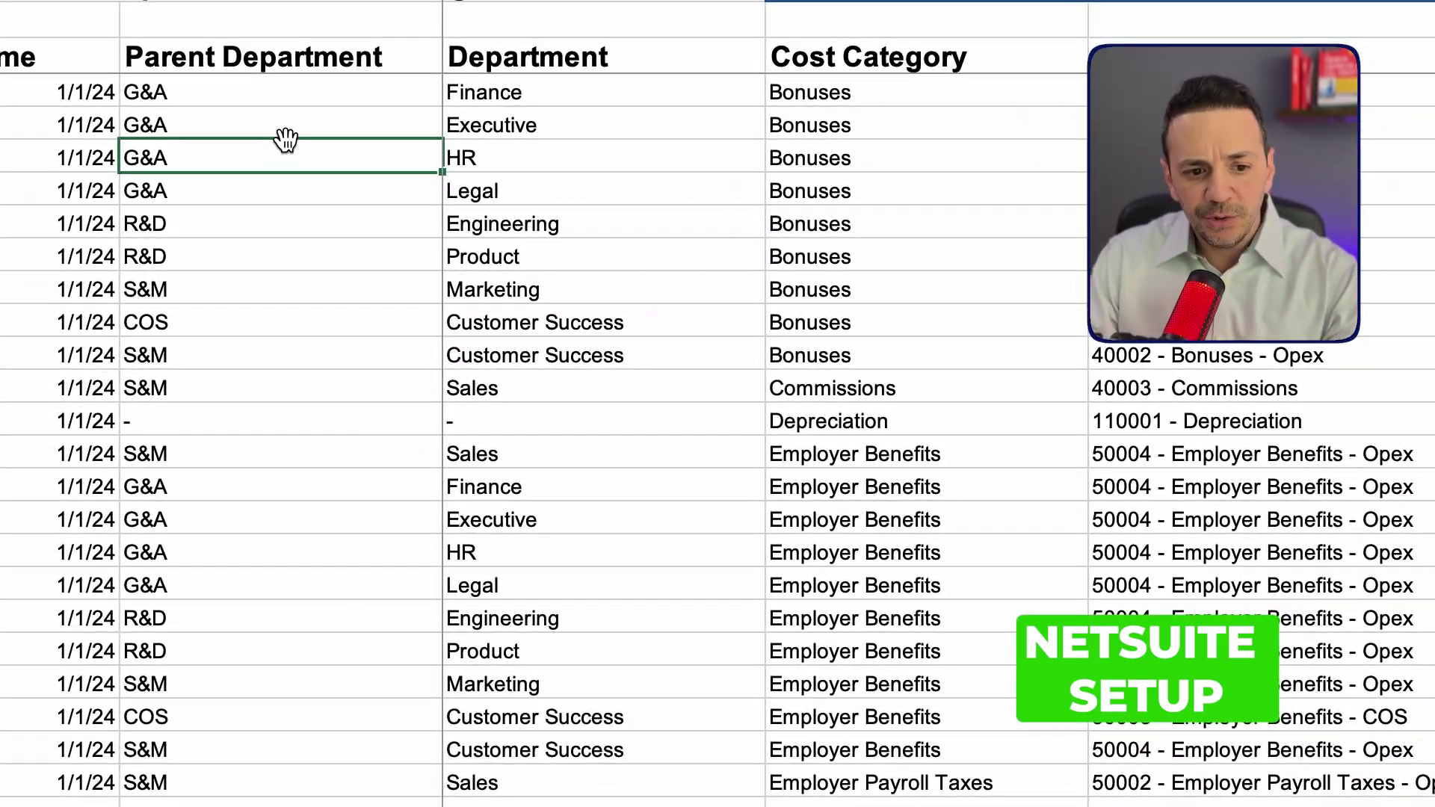
drag(313, 57, 551, 56)
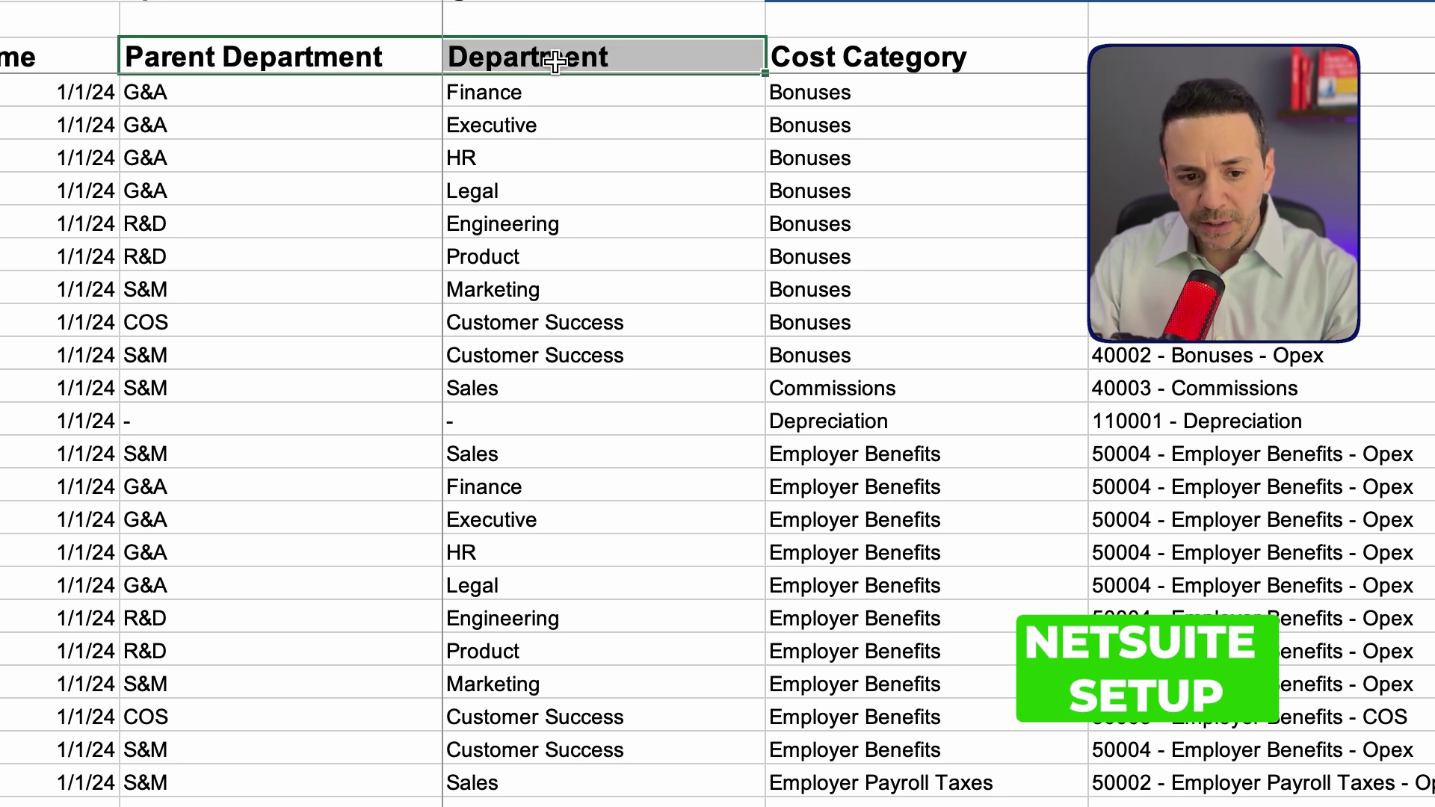
click(538, 133)
click(244, 60)
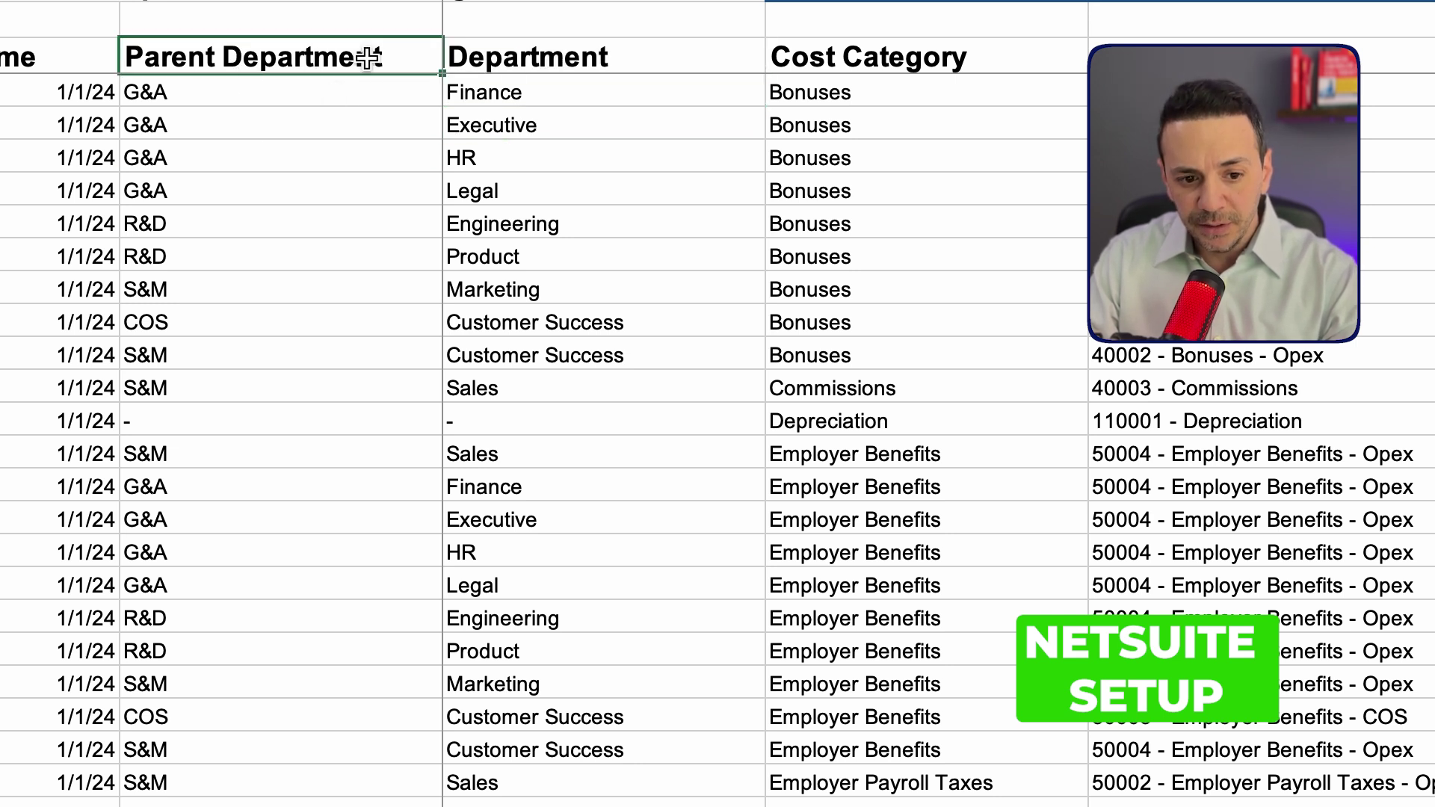
click(545, 61)
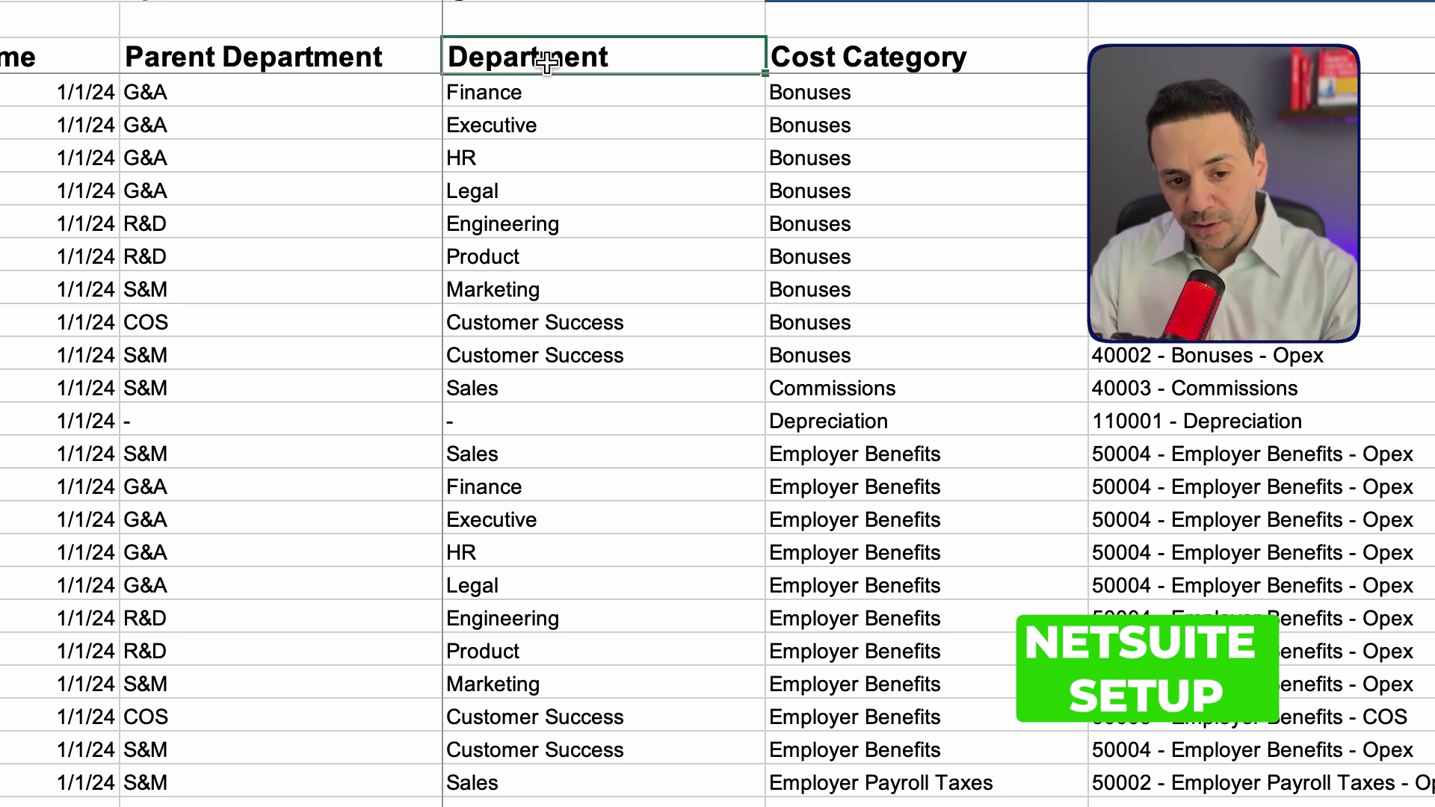
click(279, 66)
click(257, 101)
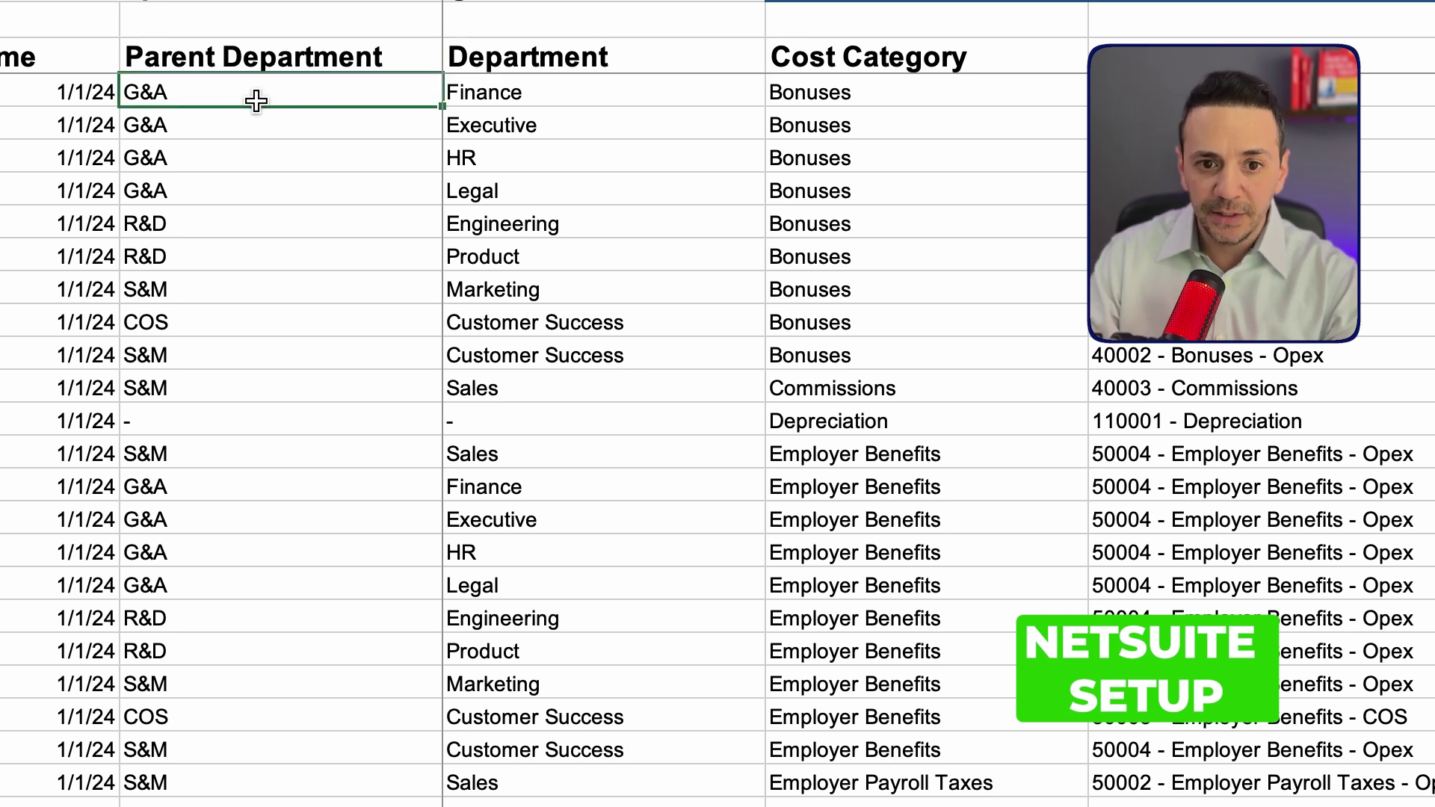
click(602, 94)
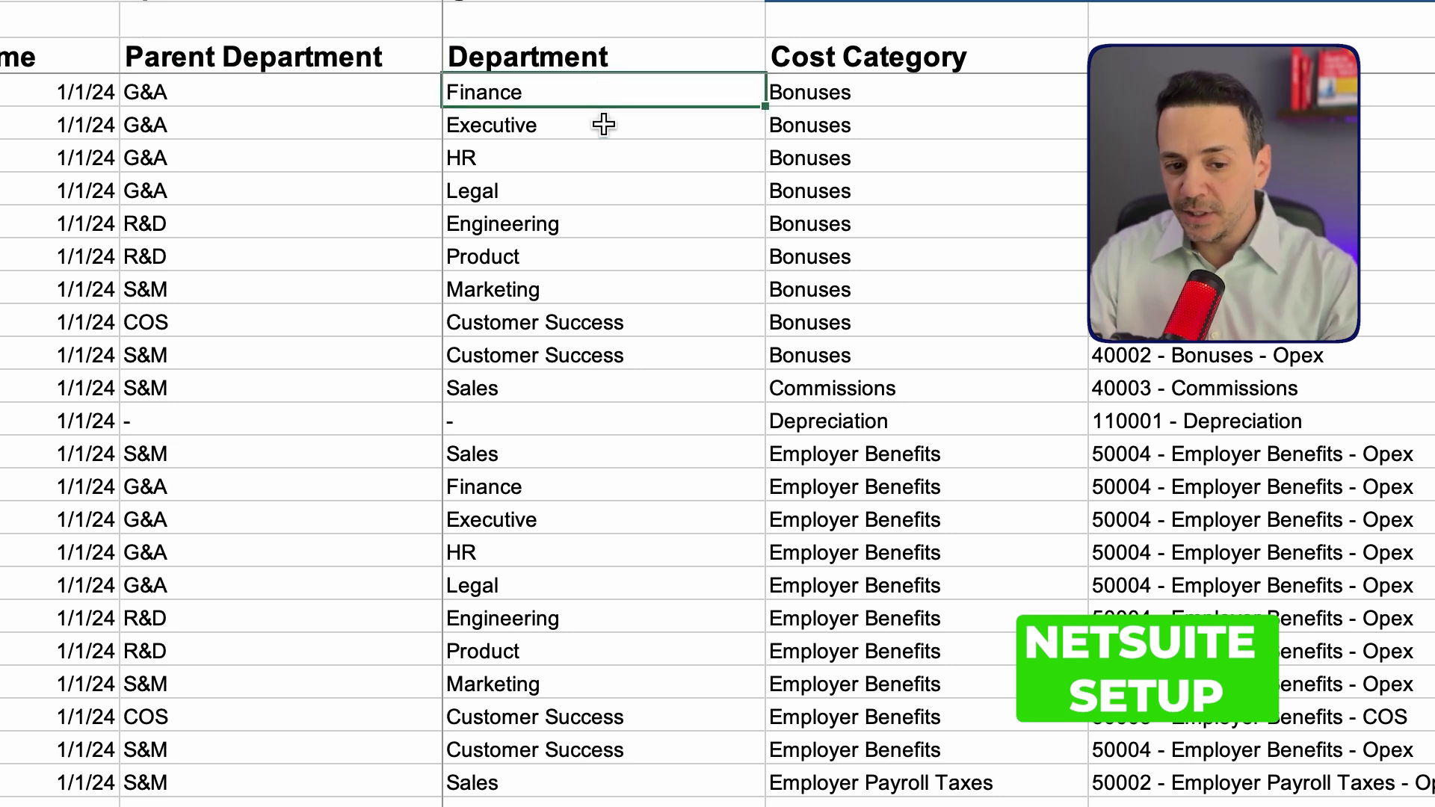
click(604, 124)
click(599, 180)
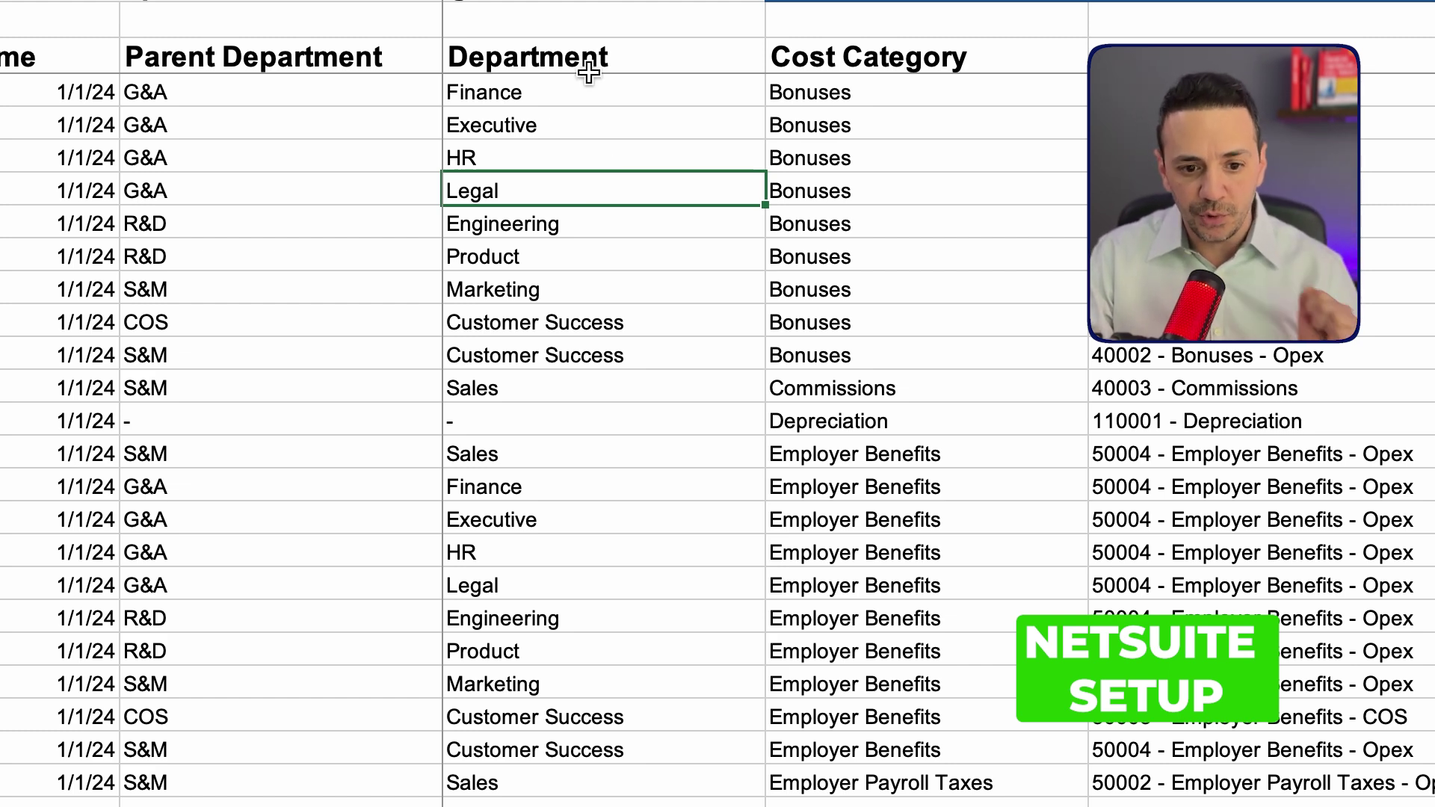
click(553, 51)
Examine the NetSuite export's Cost Category and GL Account columns and compare them with the Parent Department and Department columns.
scroll(636, 53, right, 3)
scroll(672, 51, right, 5)
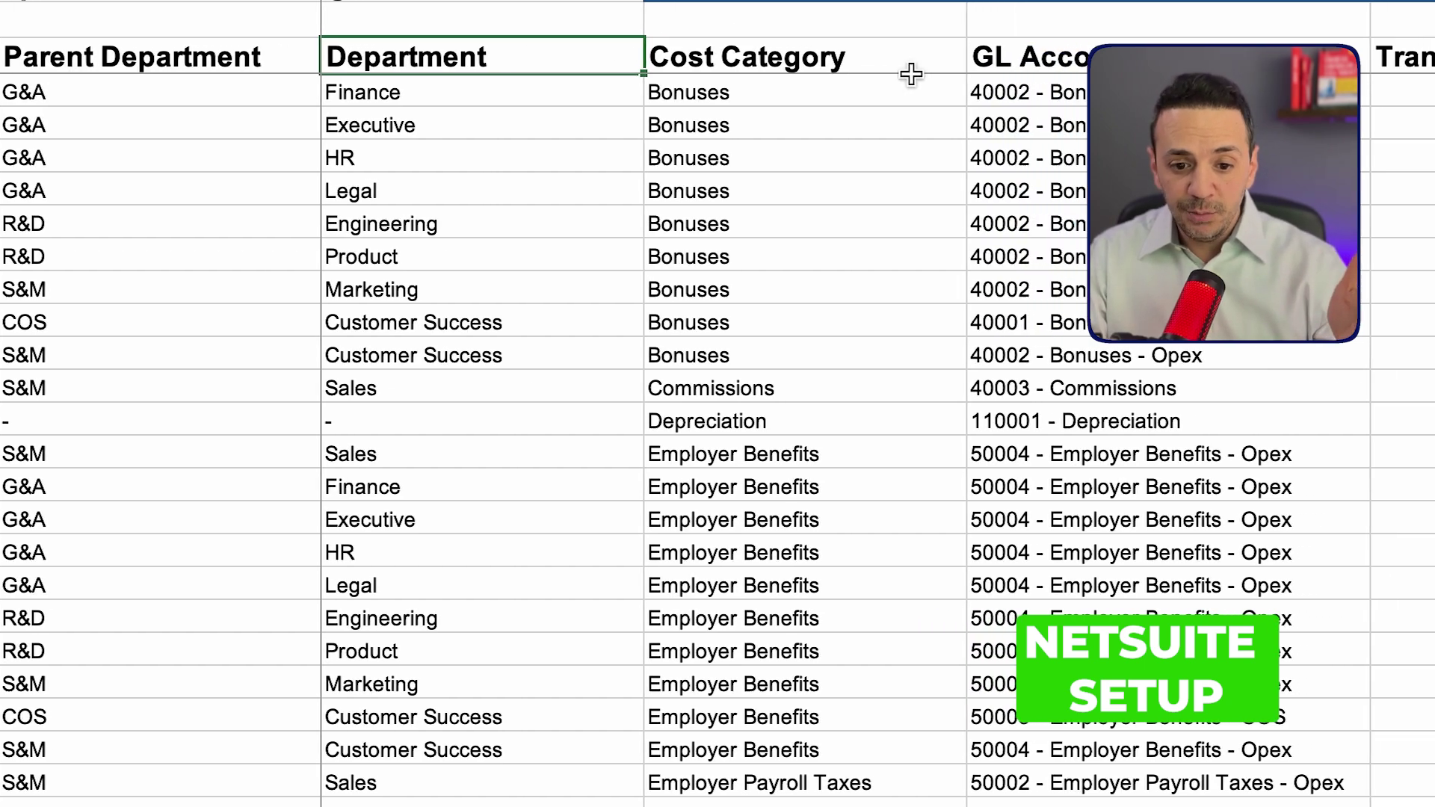
drag(763, 61, 776, 64)
scroll(775, 64, right, 1)
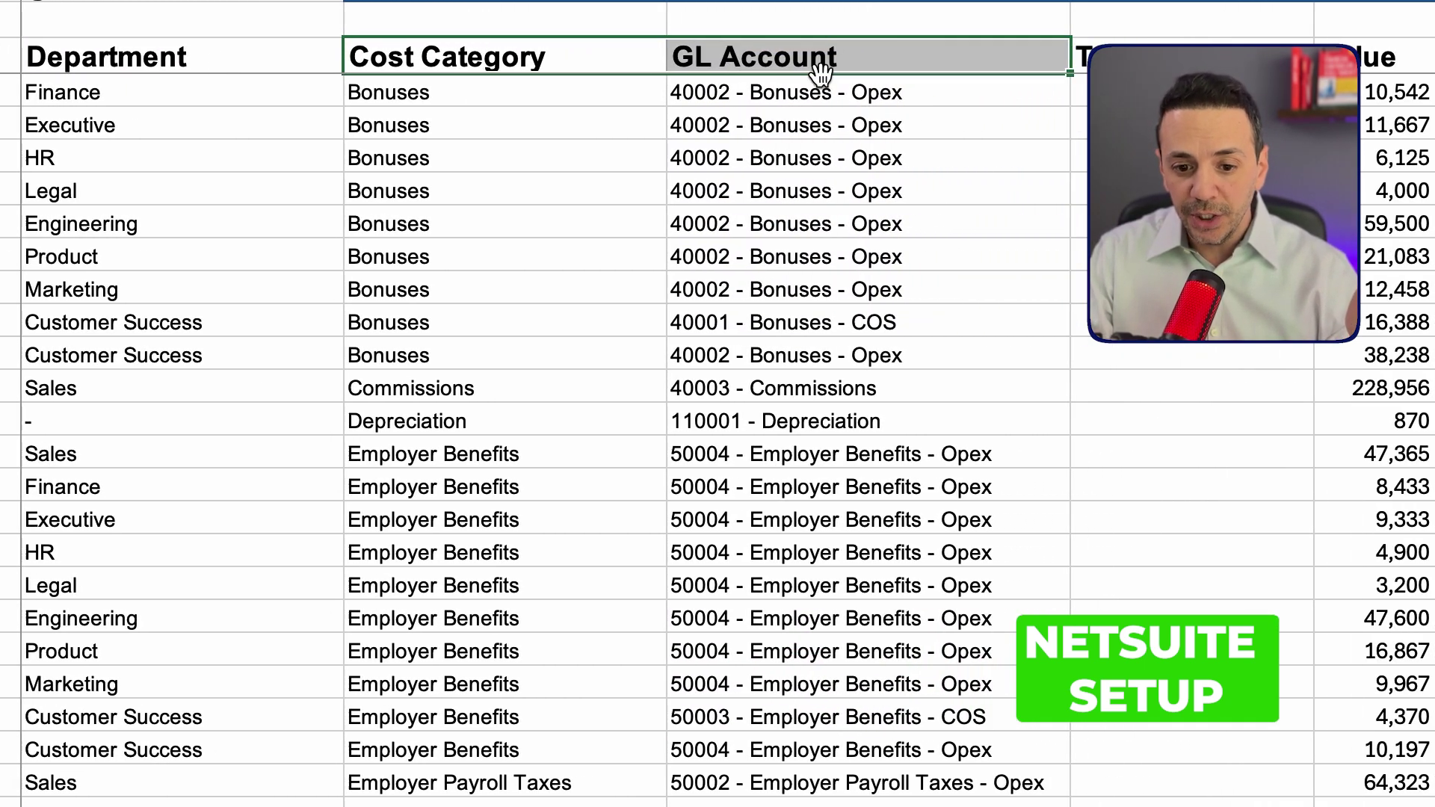
click(826, 67)
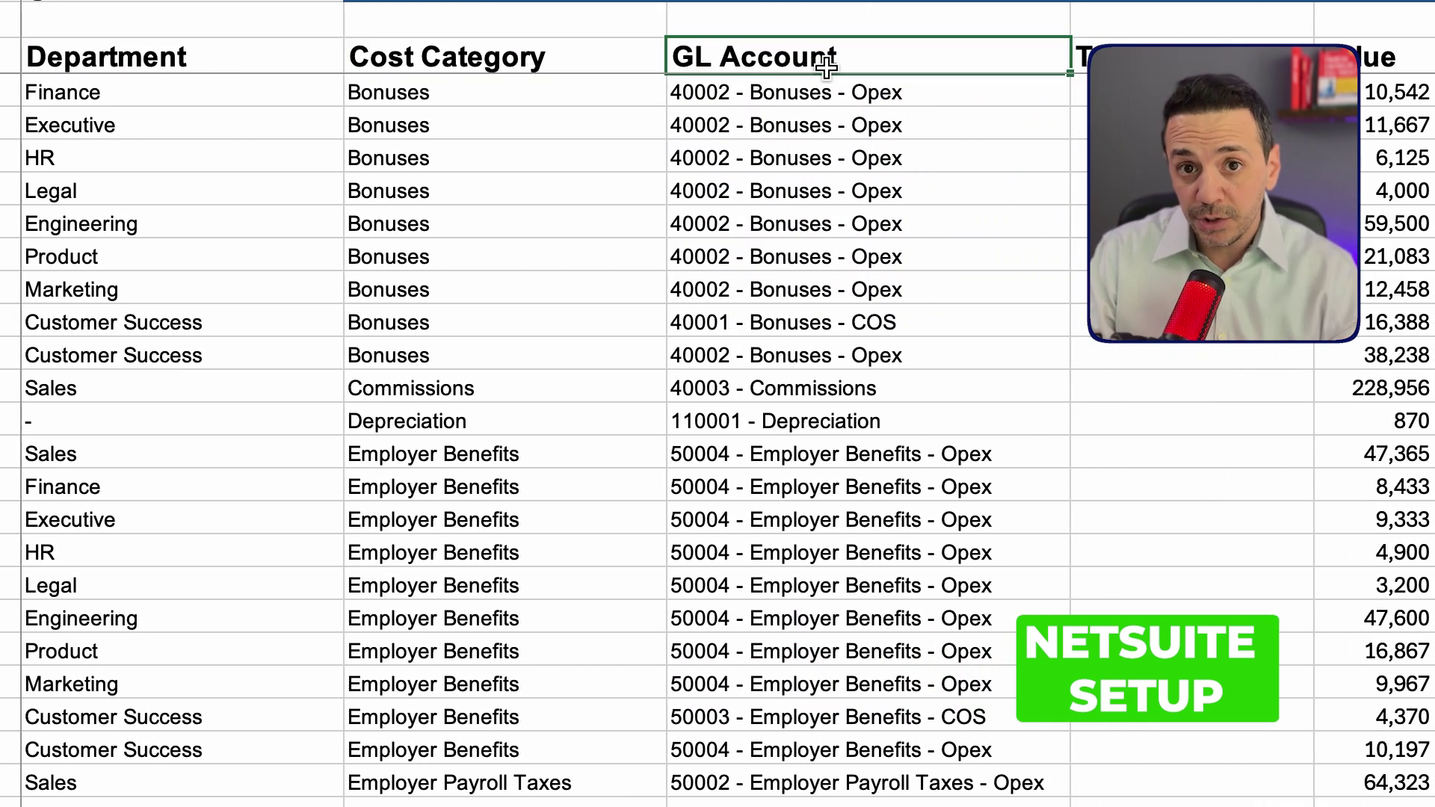
click(545, 65)
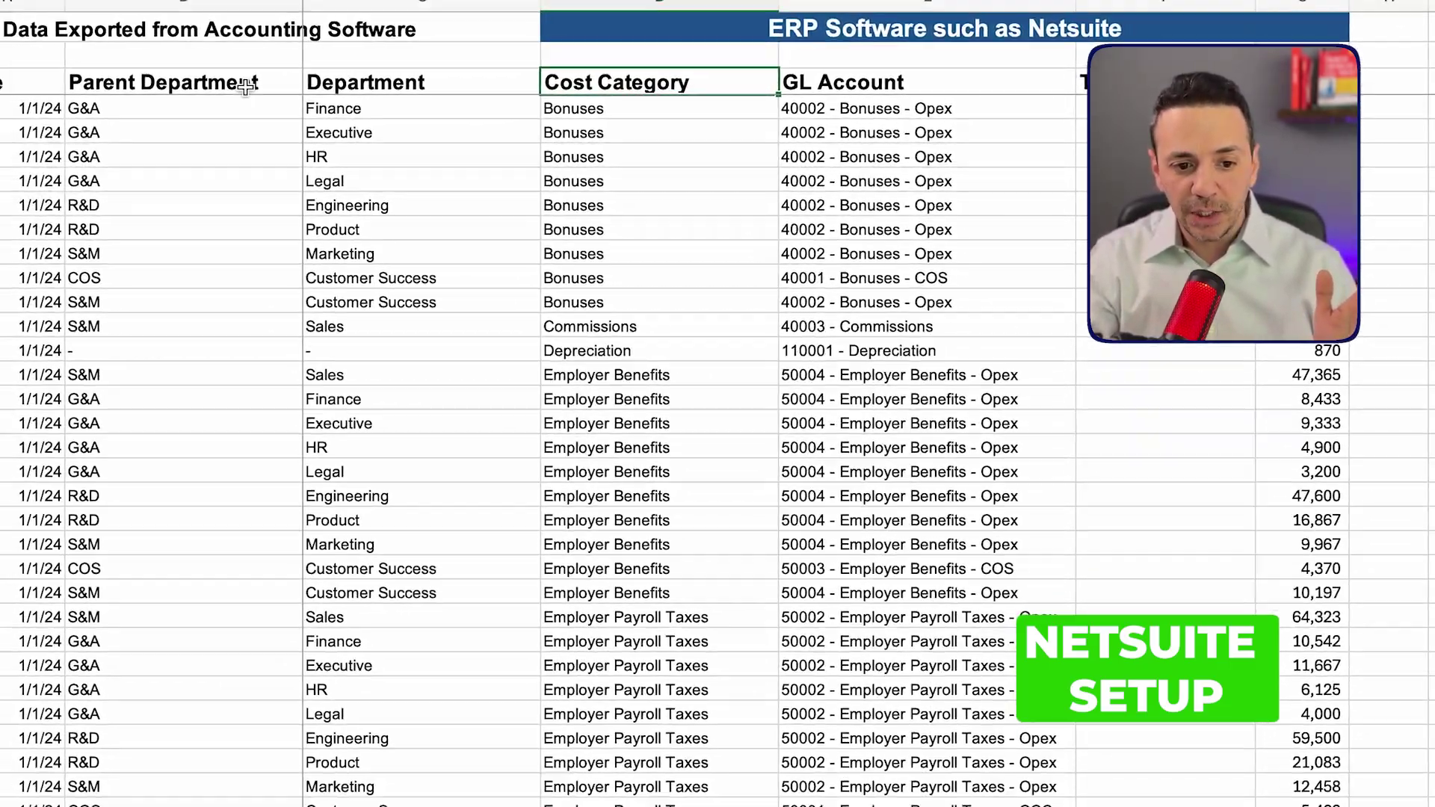
drag(145, 71, 254, 72)
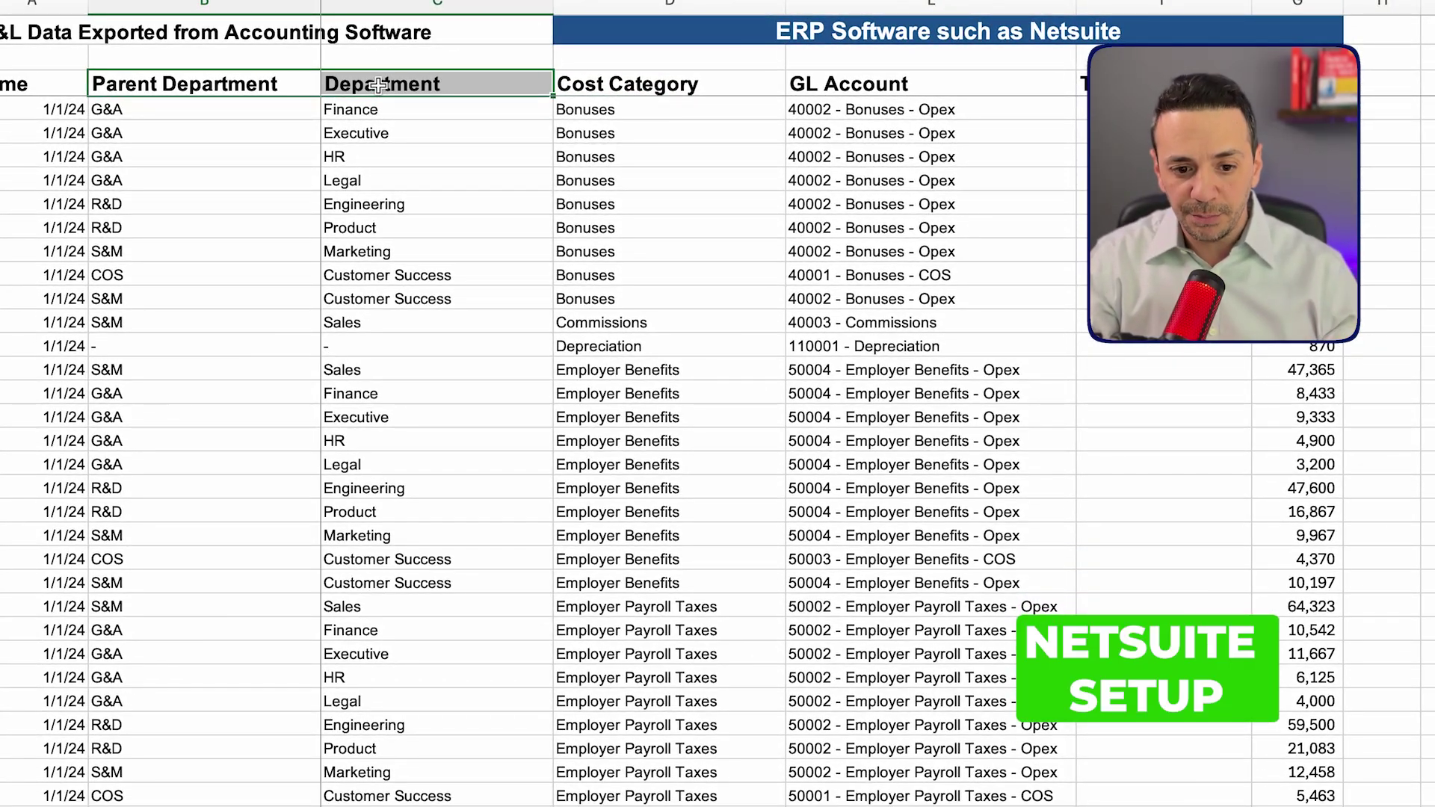
drag(736, 89, 831, 90)
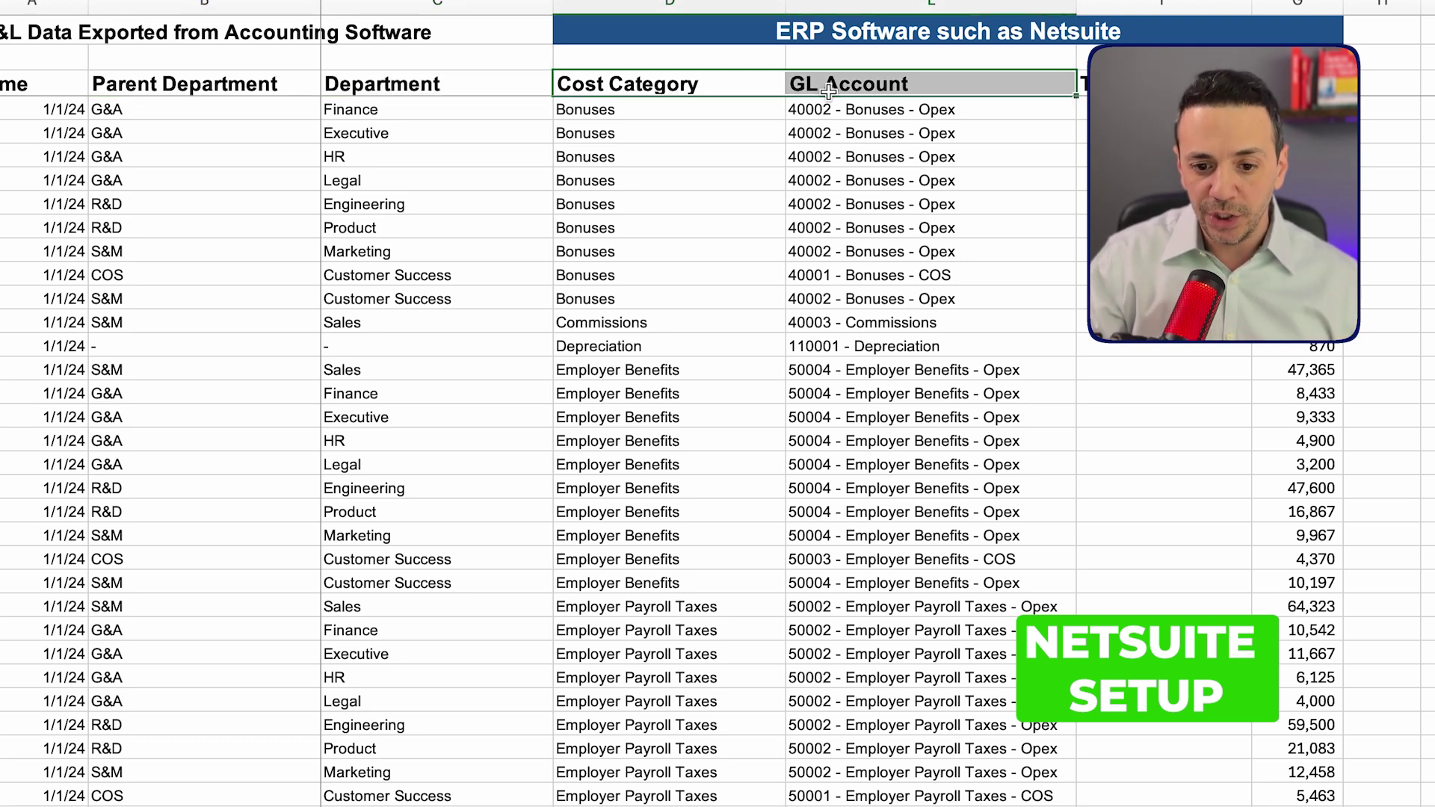
click(827, 173)
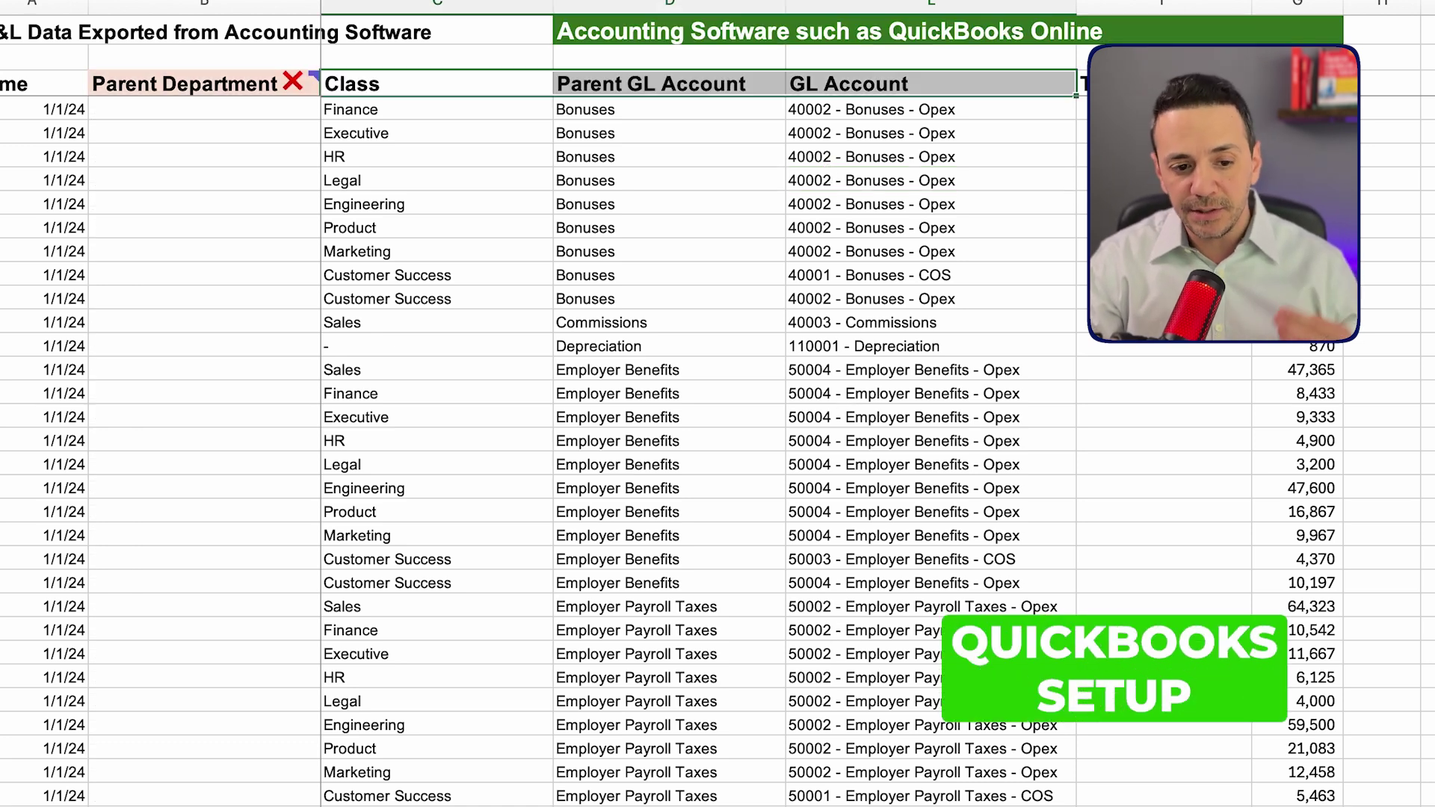
Examine the Parent Department, Class, Parent GL Account and GL Account columns of the QuickBooks Online export.
click(498, 391)
click(262, 159)
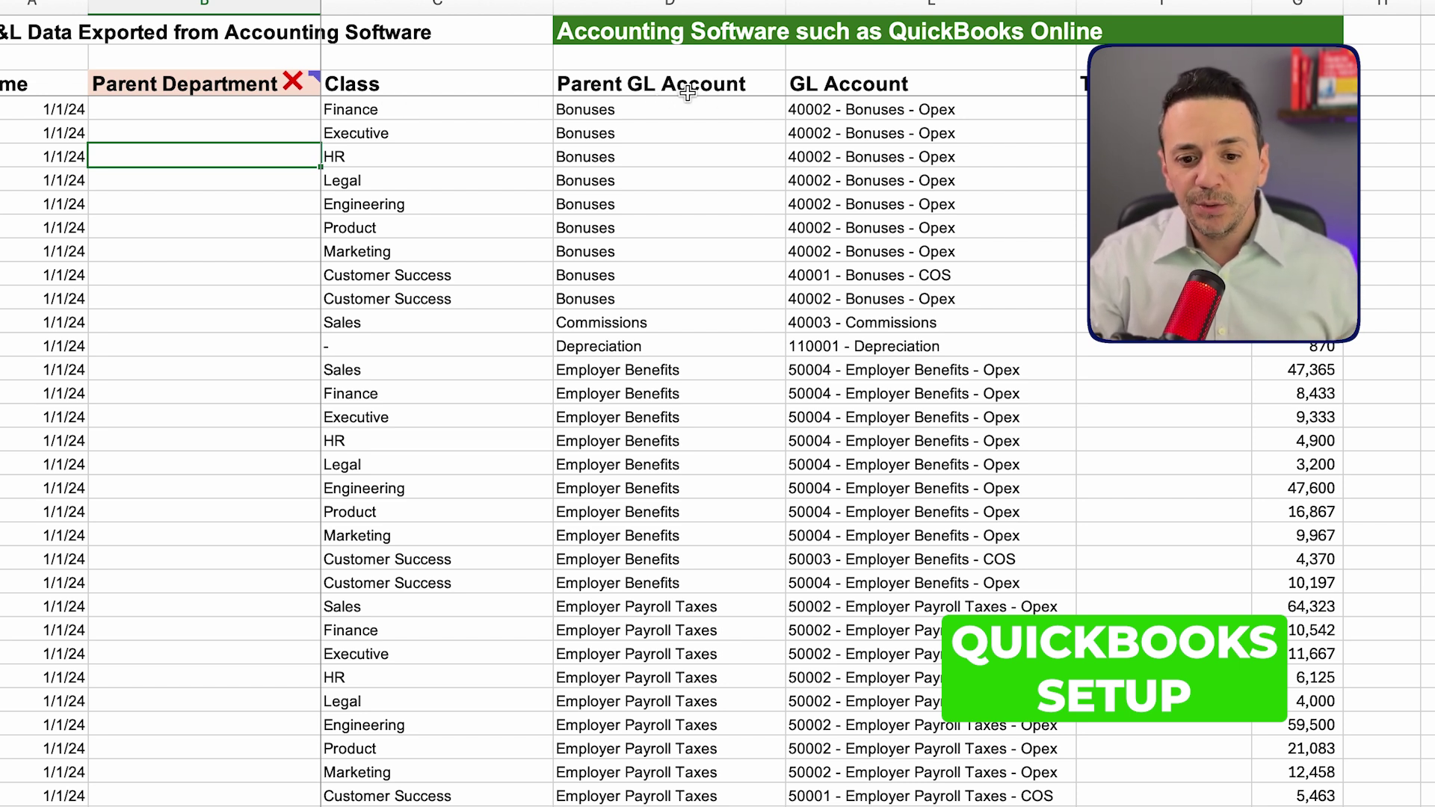
click(884, 87)
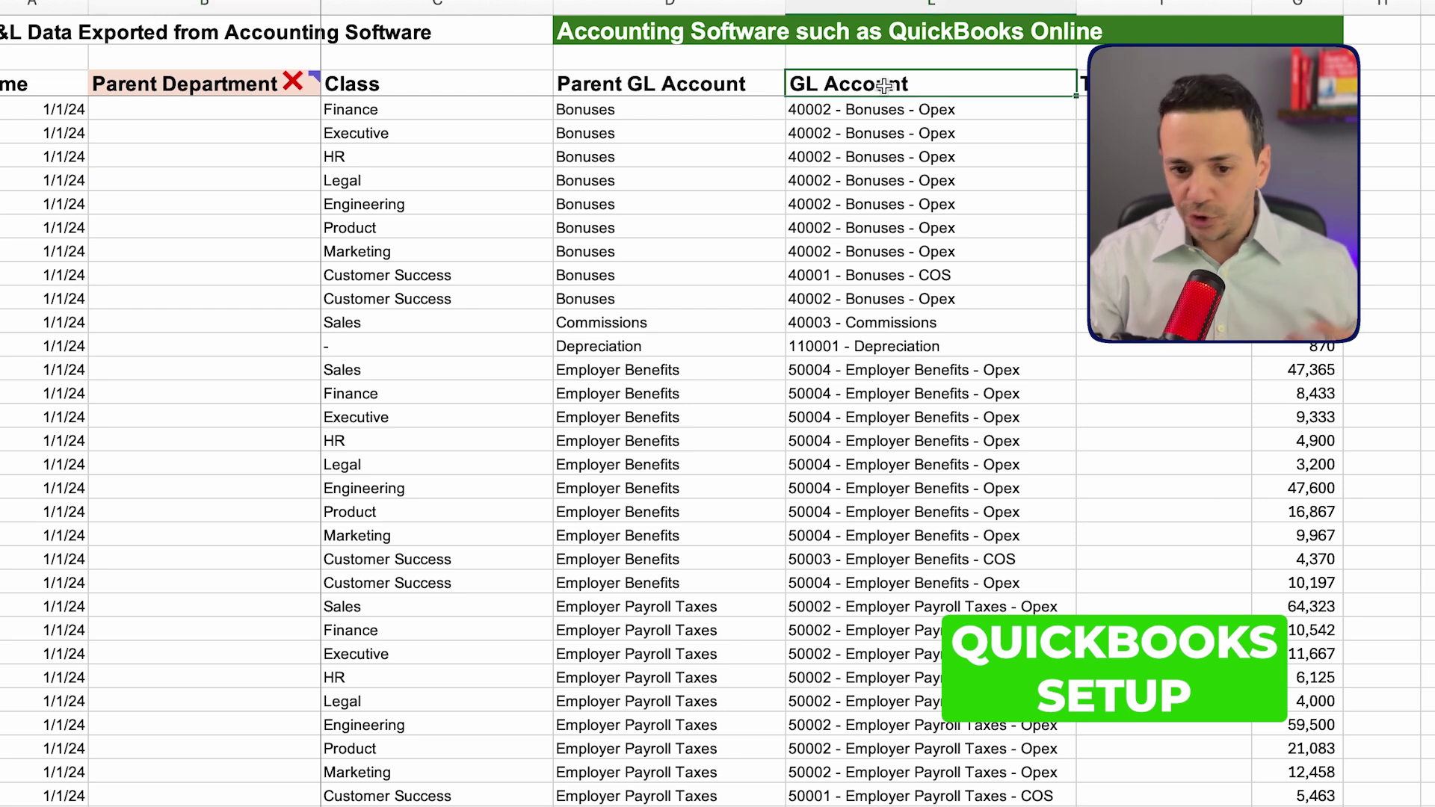
click(697, 89)
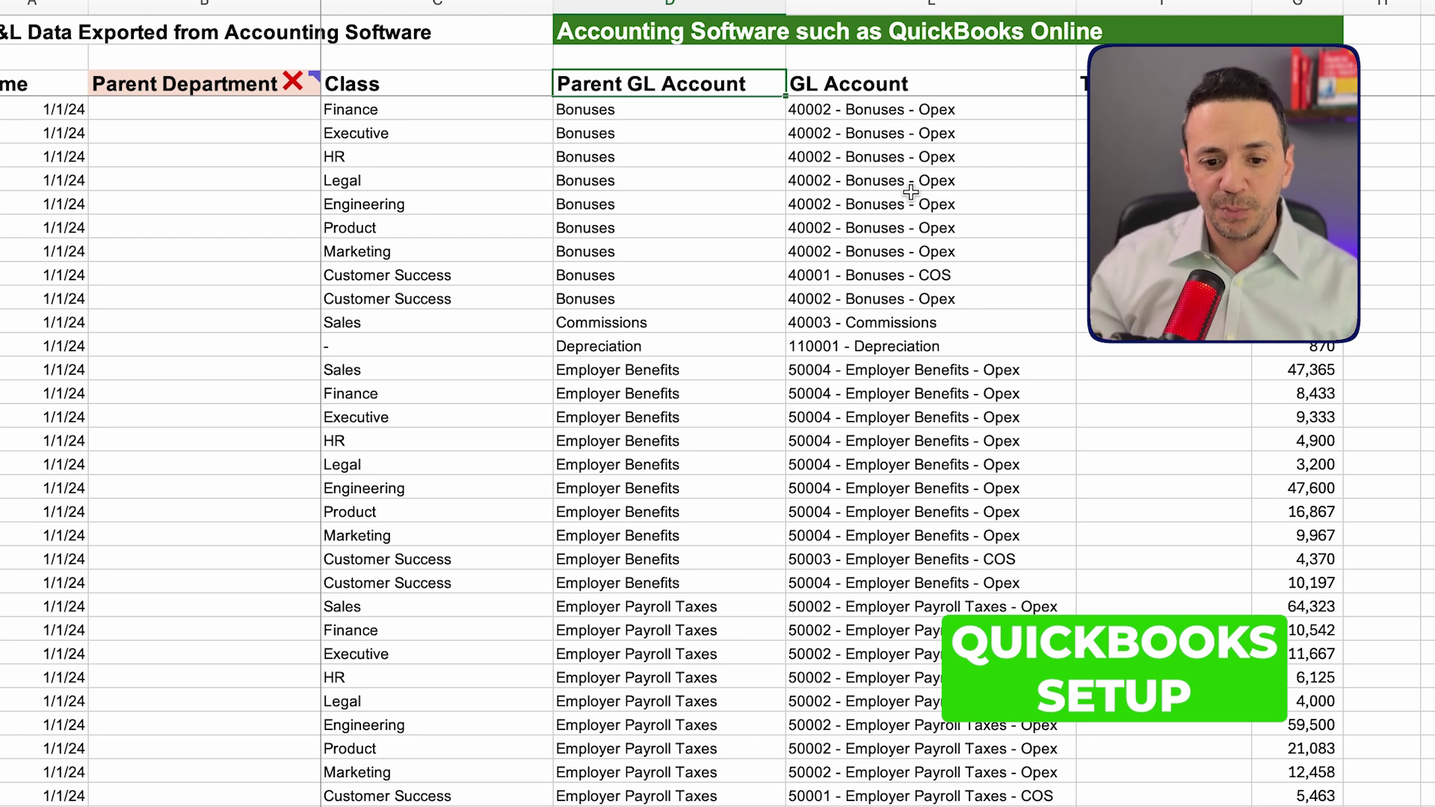
click(262, 133)
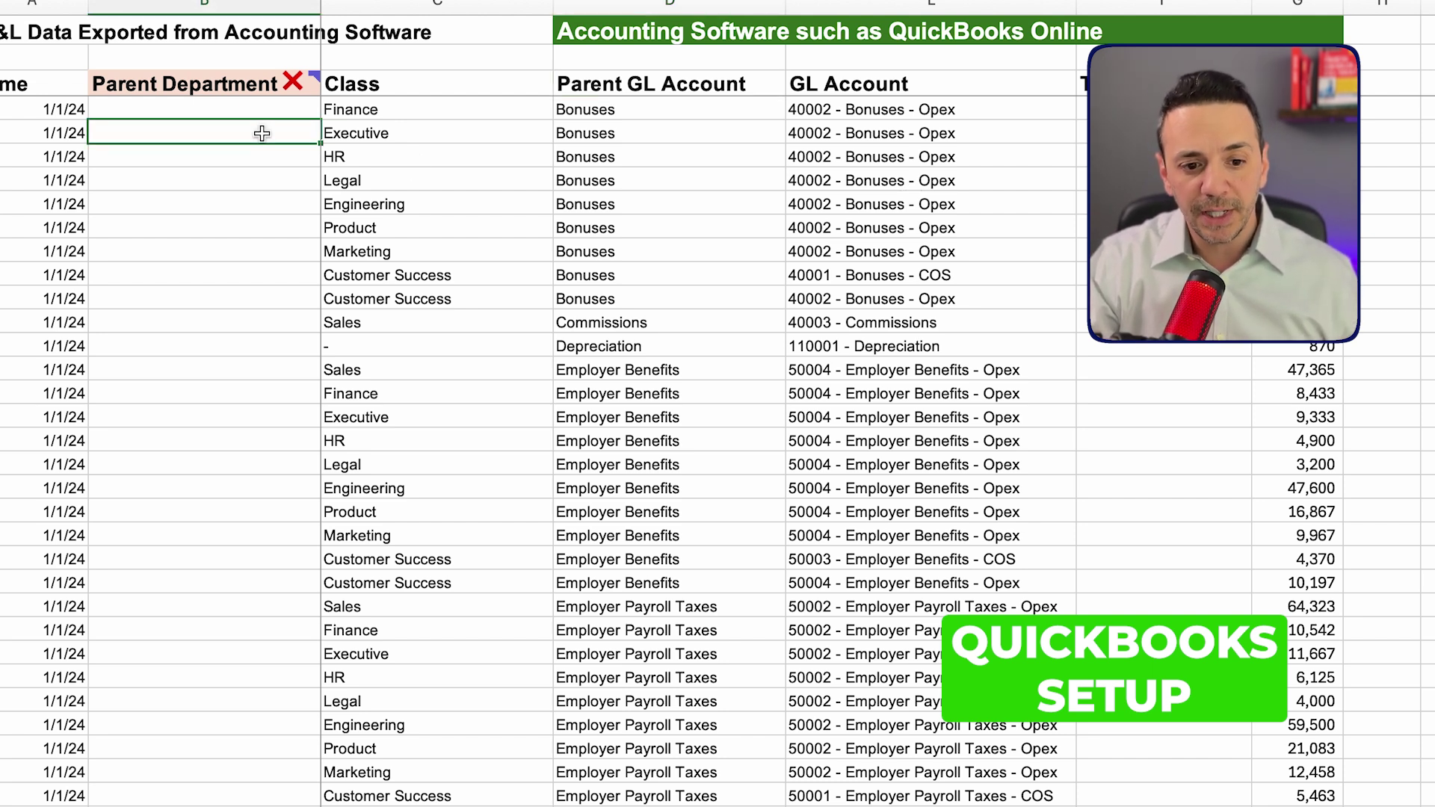
click(456, 83)
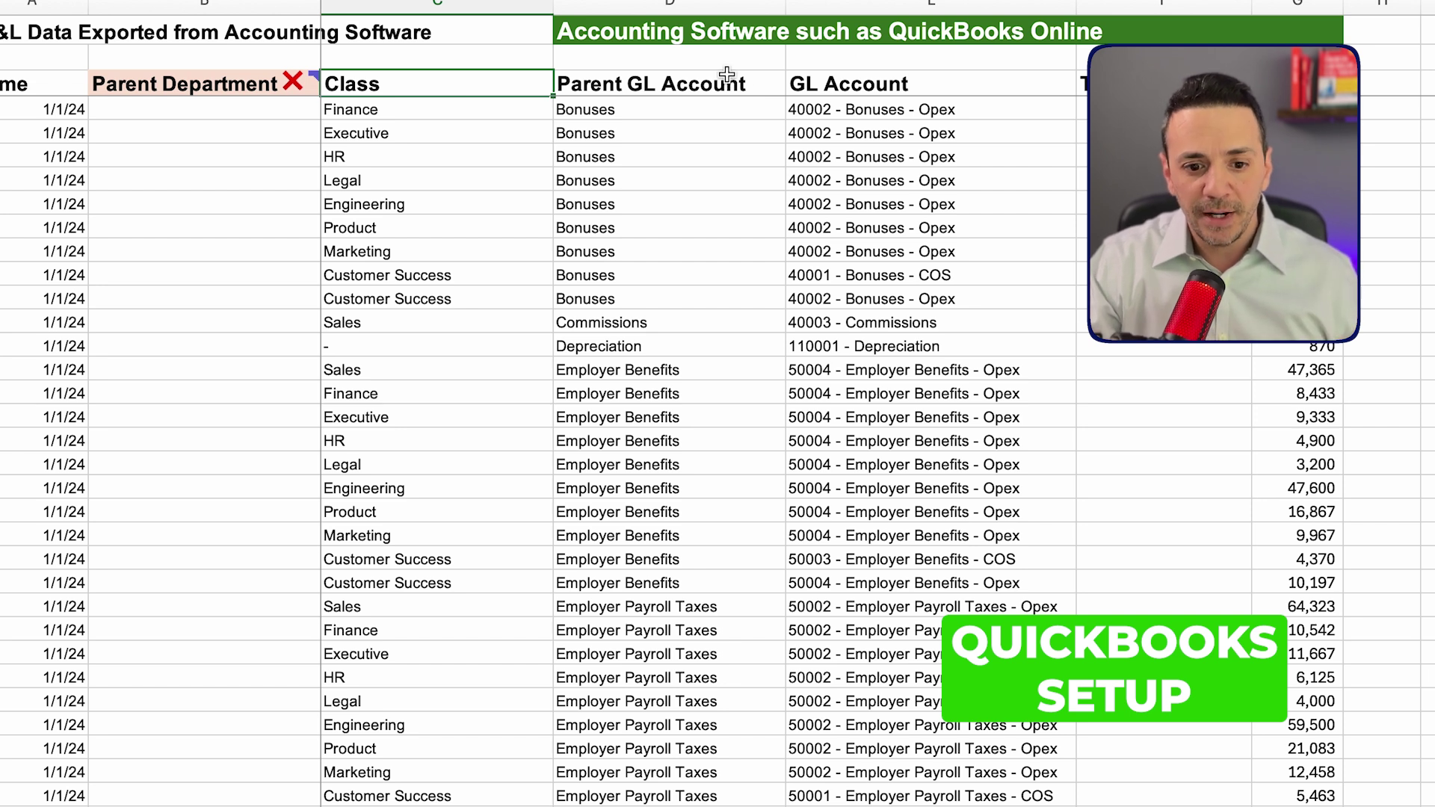
click(650, 91)
click(712, 163)
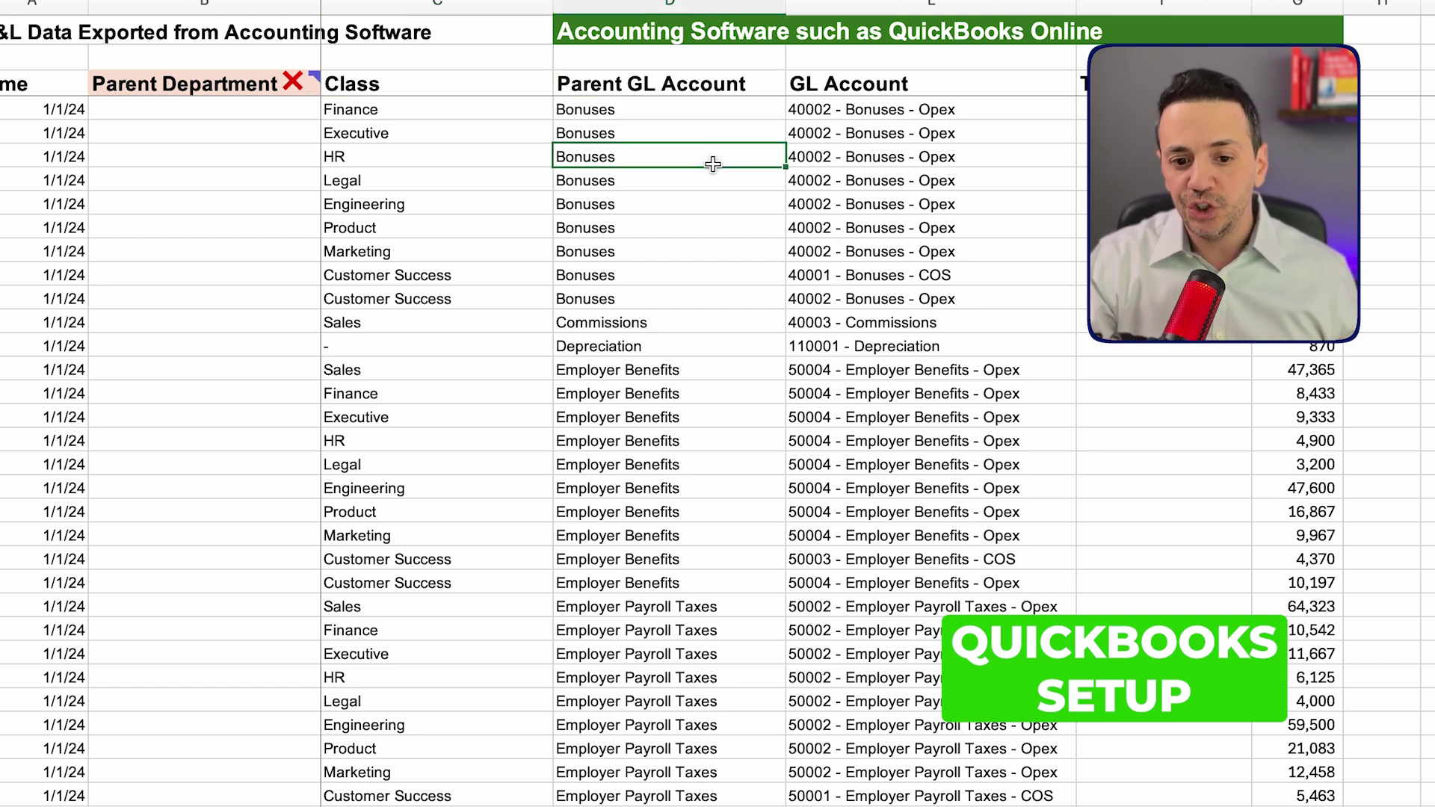
click(855, 87)
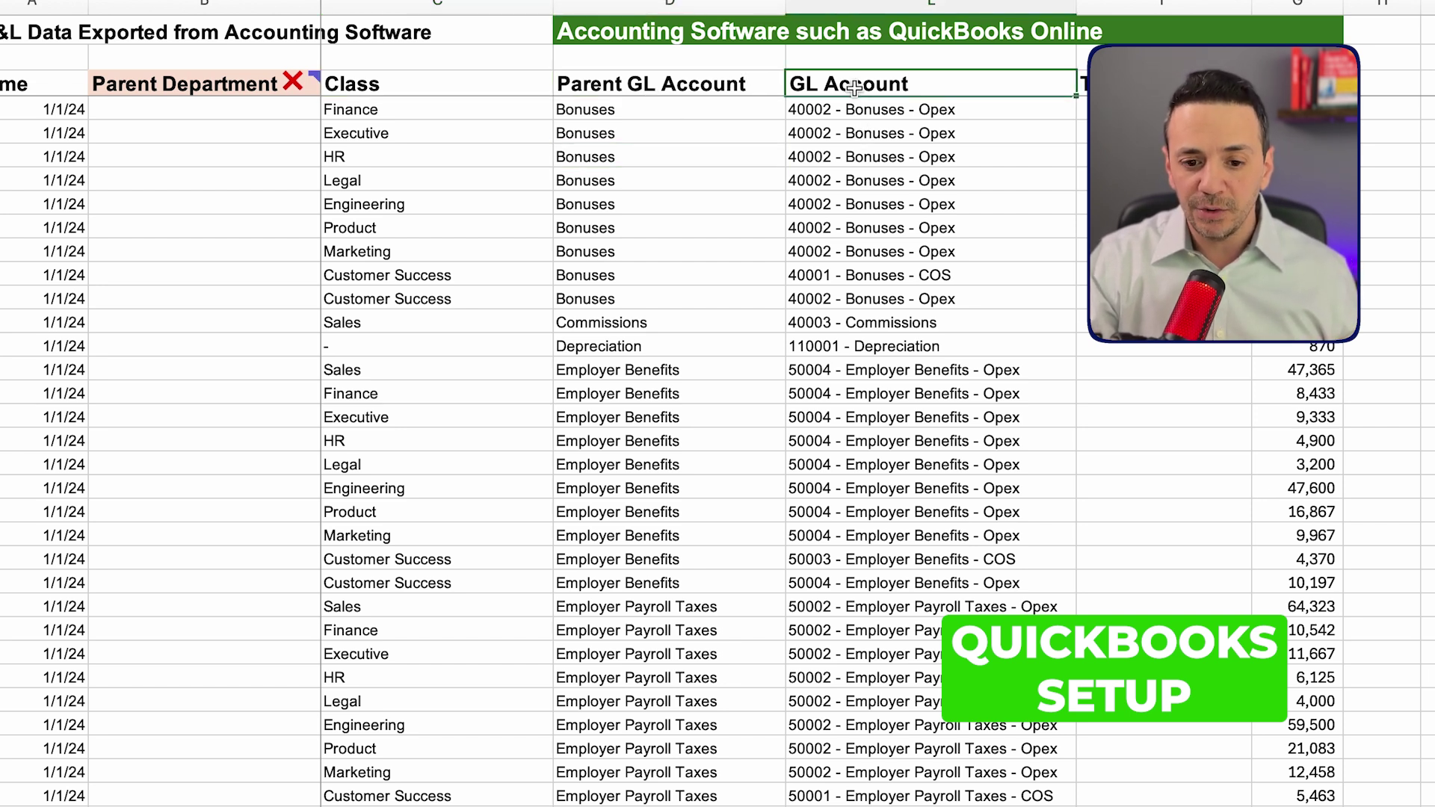